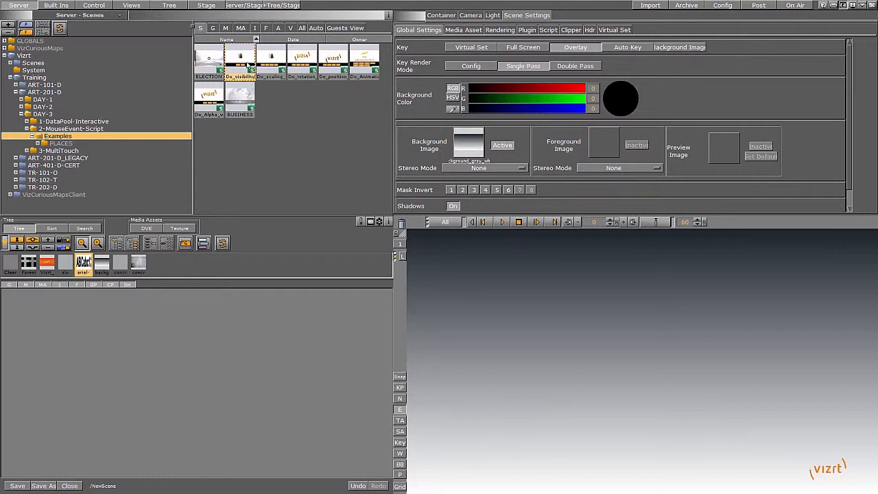
# Open the Do_visibility_with_mouse example scene, closing the current scene without saving.
pyautogui.click(272, 60)
pyautogui.click(299, 64)
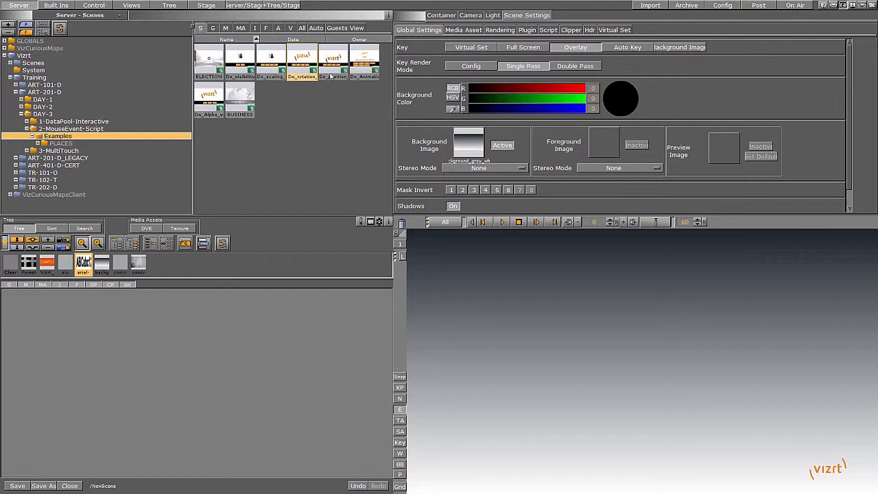
pyautogui.click(247, 58)
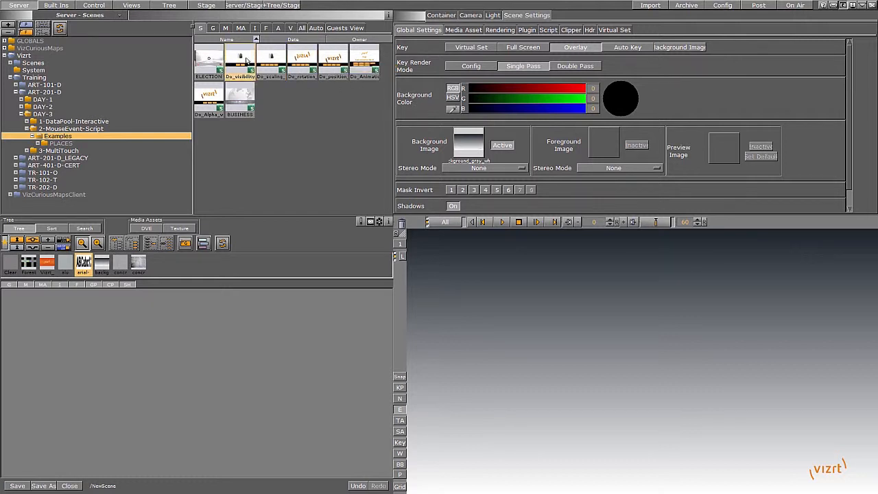
pyautogui.doubleClick(247, 60)
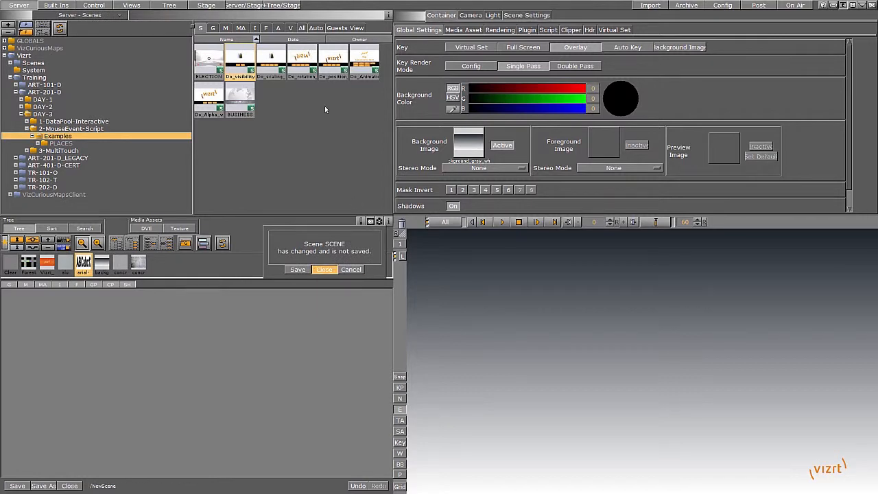
pyautogui.press('Return')
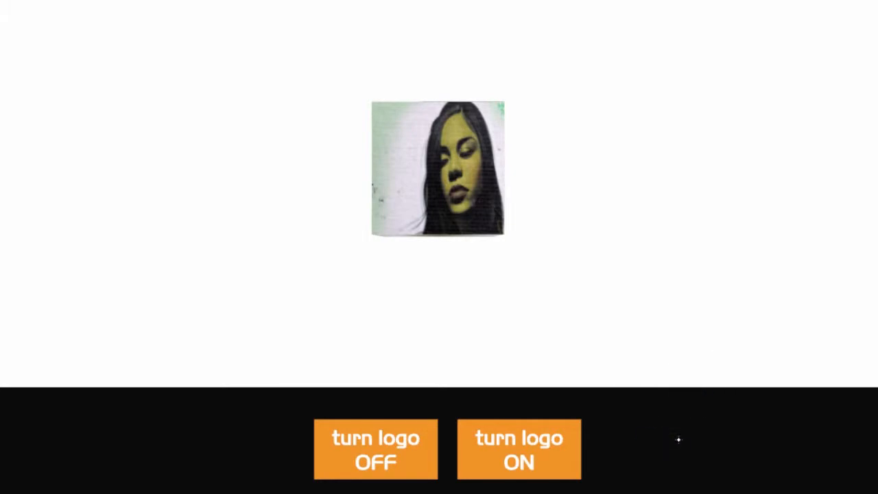
# Test the turn logo OFF and turn logo ON buttons in the rendered output.
pyautogui.click(375, 443)
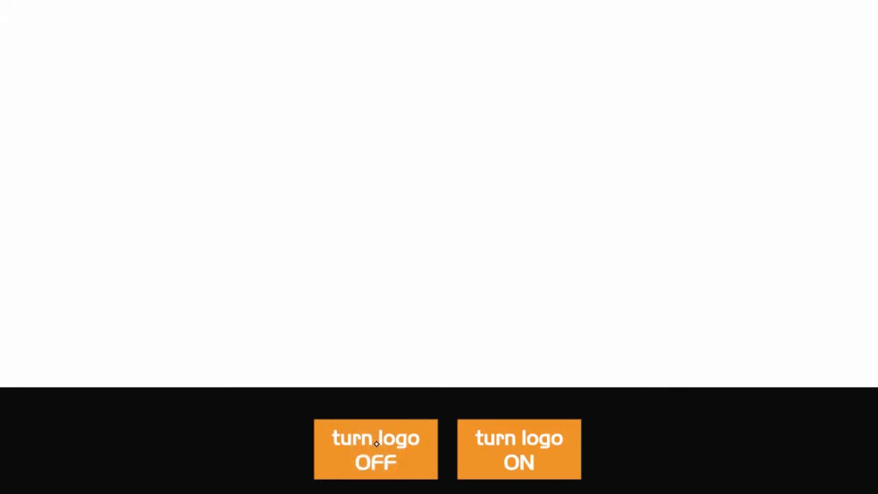
pyautogui.click(530, 455)
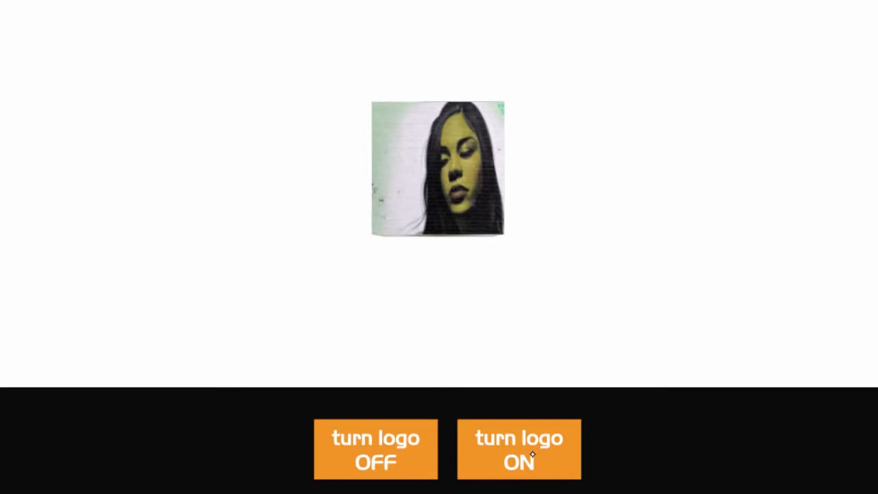
pyautogui.click(389, 449)
pyautogui.click(517, 462)
pyautogui.click(379, 442)
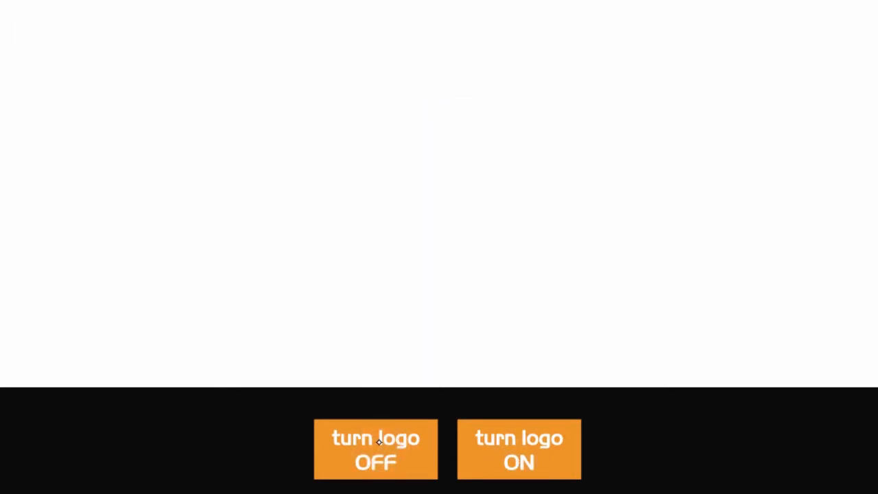
pyautogui.click(522, 439)
pyautogui.click(383, 458)
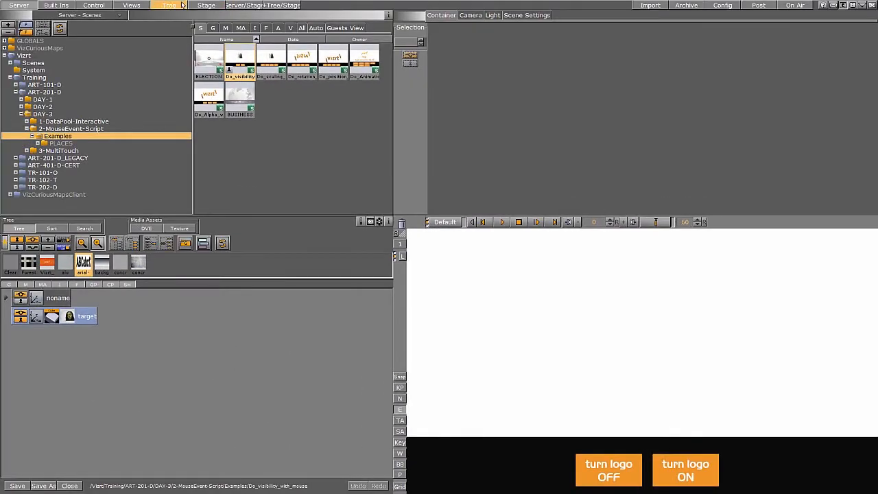
# Expand the scene tree and inspect the first click_fadein container's script events, target and visibility settings.
pyautogui.click(169, 6)
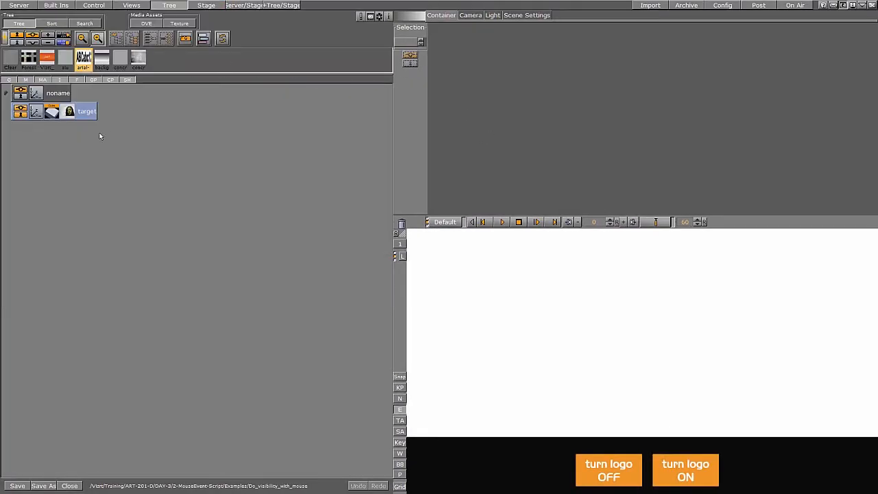
pyautogui.click(6, 92)
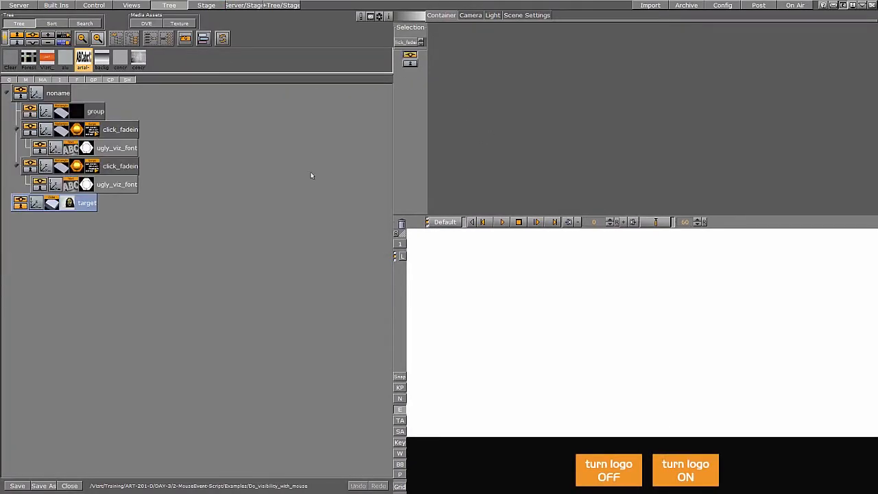
pyautogui.click(92, 130)
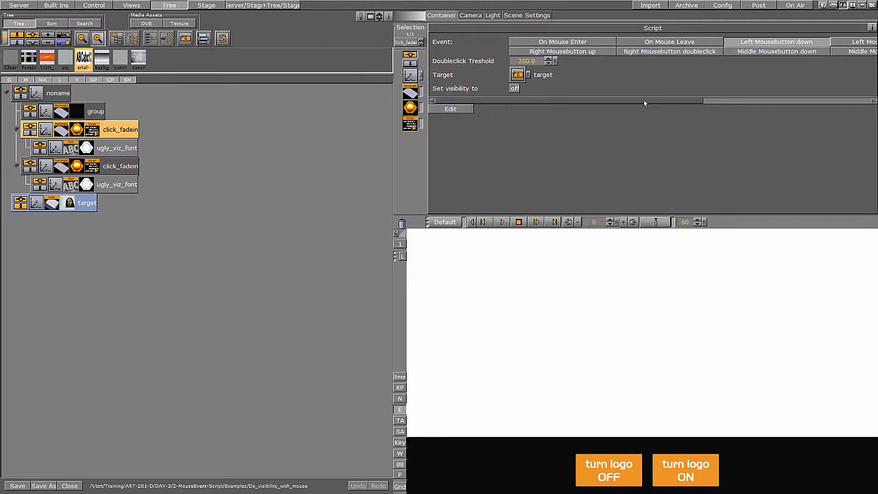
pyautogui.moveTo(643, 103); pyautogui.dragTo(582, 109)
pyautogui.moveTo(650, 102); pyautogui.dragTo(728, 101)
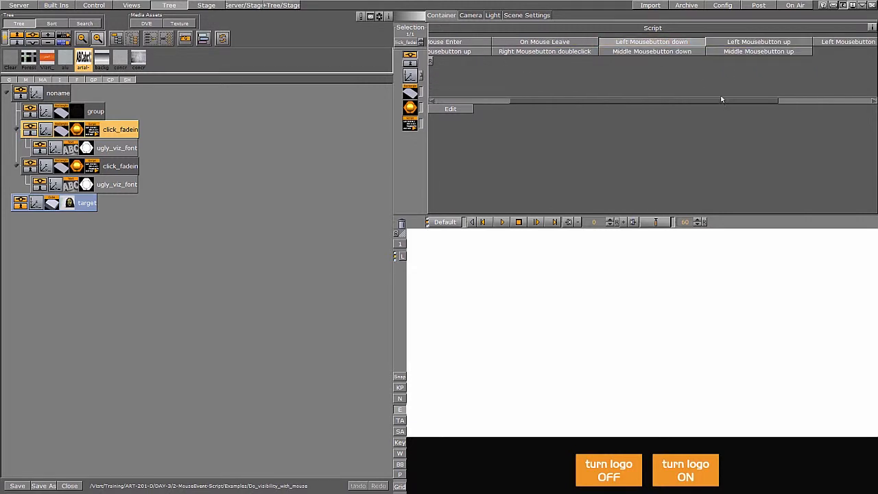
pyautogui.moveTo(721, 102); pyautogui.dragTo(816, 100)
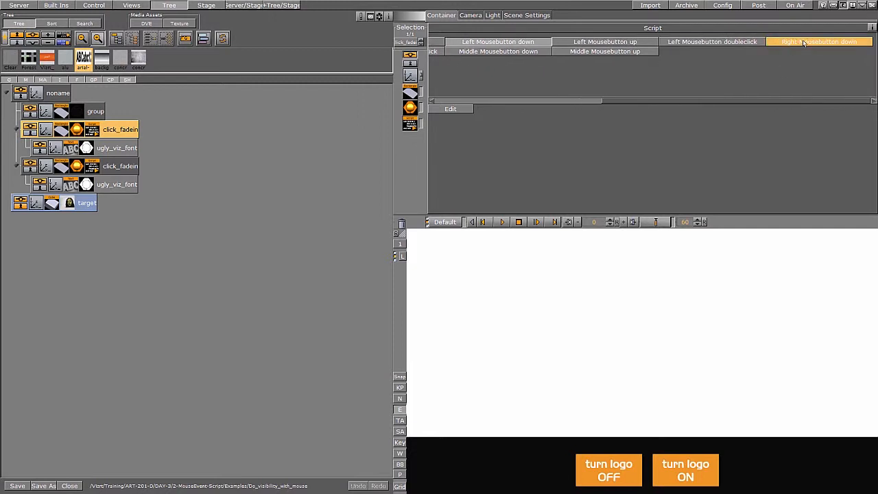
pyautogui.moveTo(735, 102); pyautogui.dragTo(526, 104)
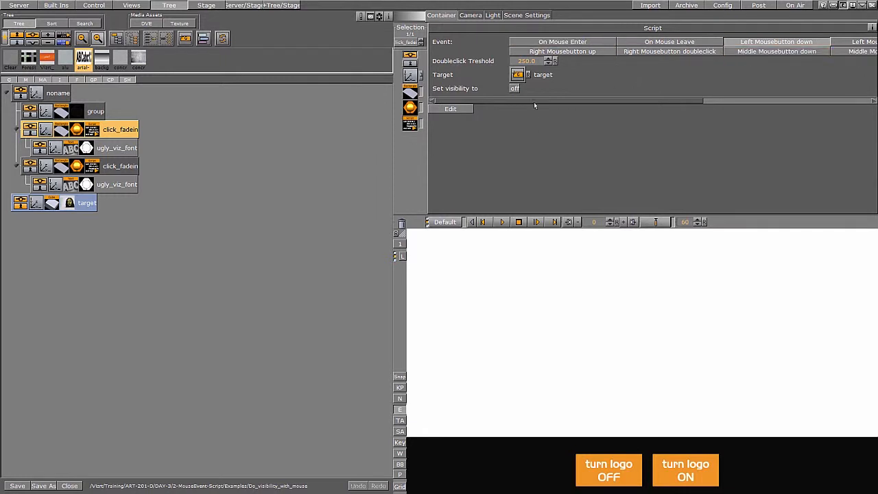
pyautogui.click(528, 61)
pyautogui.click(519, 77)
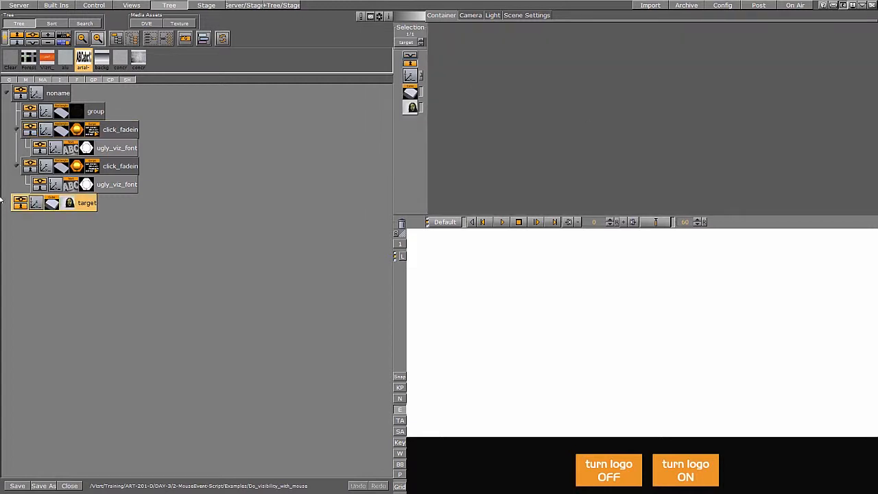
# Switch the target container's visibility on.
pyautogui.click(21, 199)
pyautogui.click(22, 199)
pyautogui.click(21, 199)
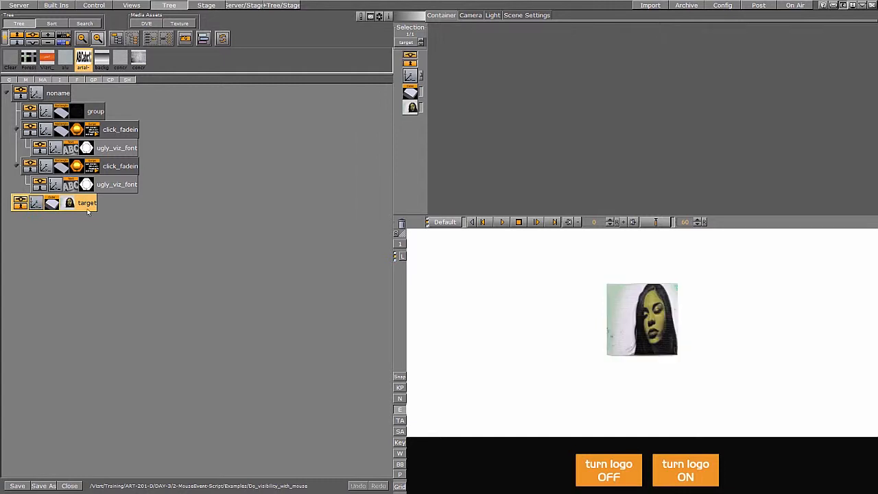
# Inspect both click_fadein scripts' visibility settings and test the turn logo OFF and ON buttons again.
pyautogui.click(89, 131)
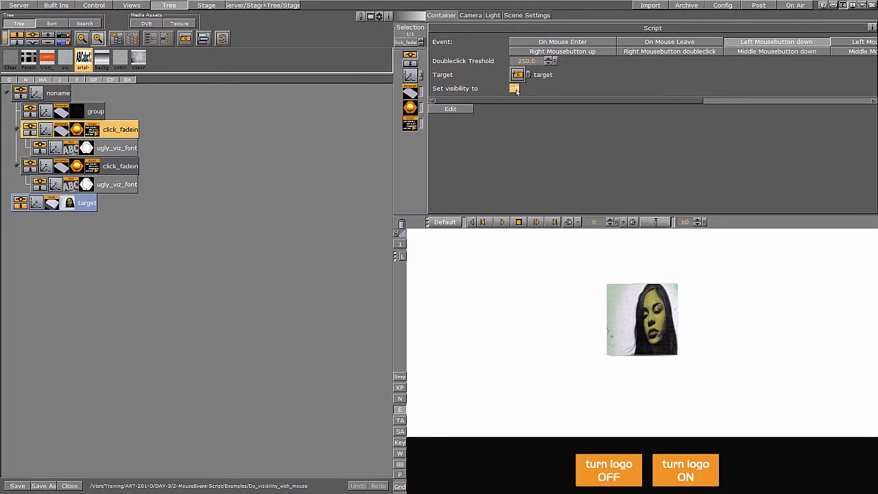
pyautogui.click(134, 166)
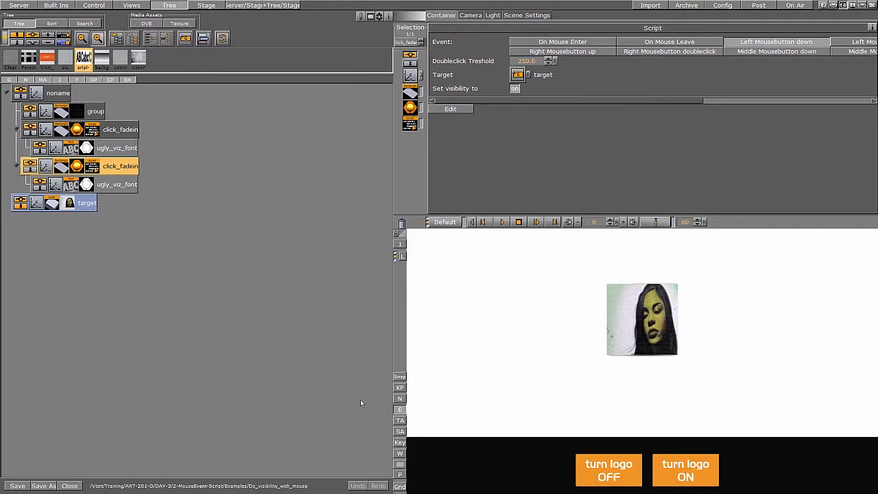
pyautogui.click(611, 476)
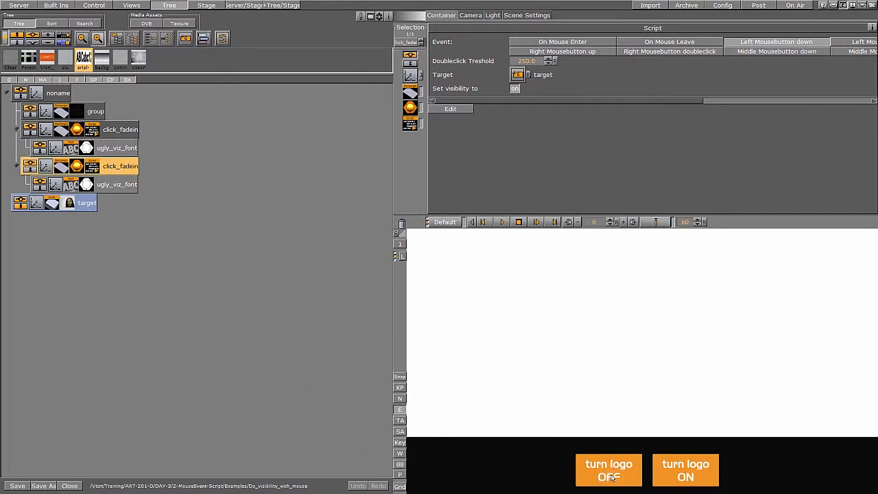
pyautogui.click(686, 471)
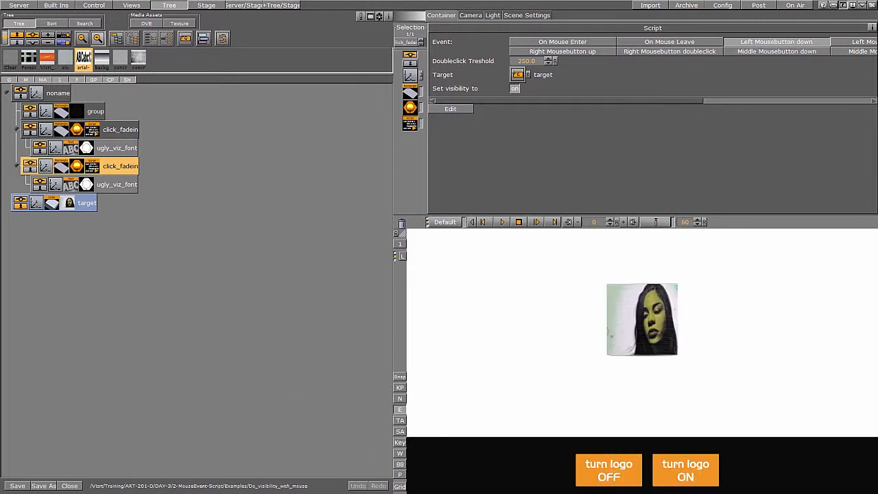
pyautogui.click(607, 464)
pyautogui.click(686, 470)
# Create a new folder named Interactive_Plugins under Vizrt in the scene server.
pyautogui.click(31, 7)
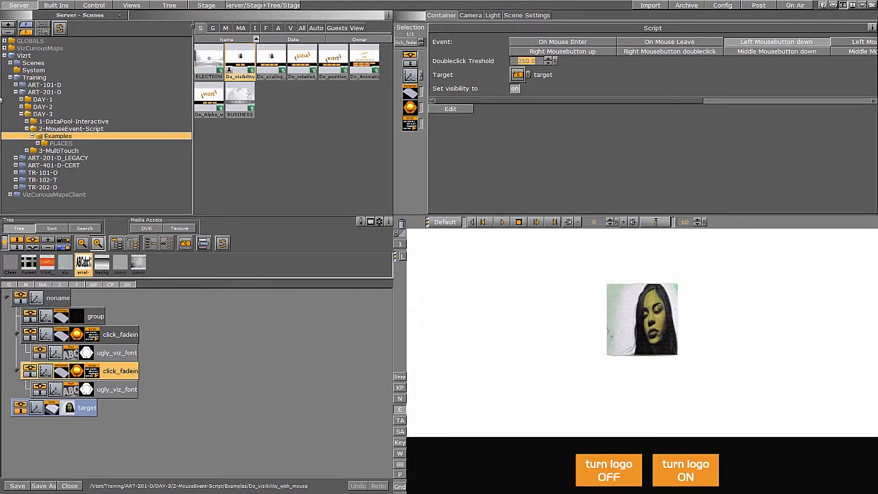
pyautogui.click(21, 114)
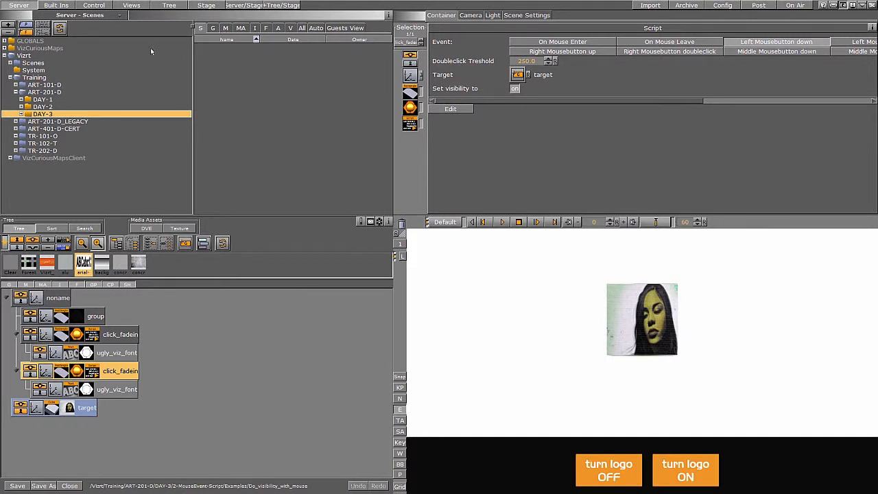
pyautogui.click(40, 56)
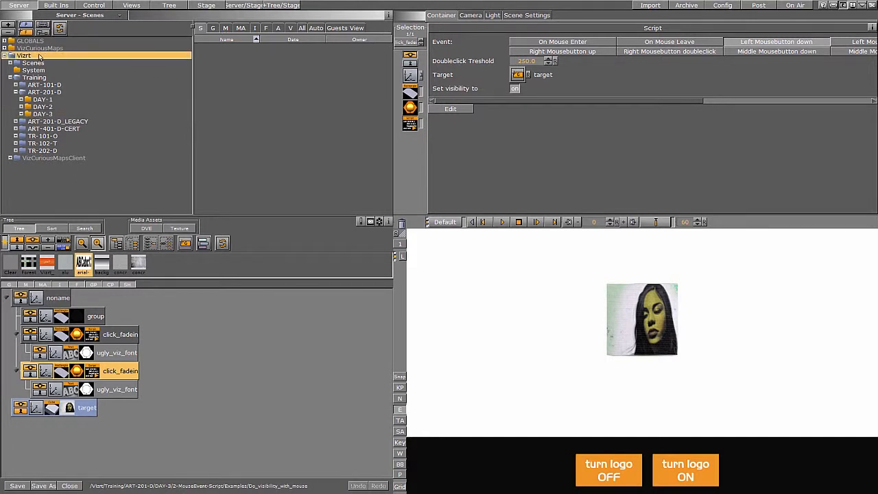
pyautogui.moveTo(26, 32); pyautogui.dragTo(59, 62)
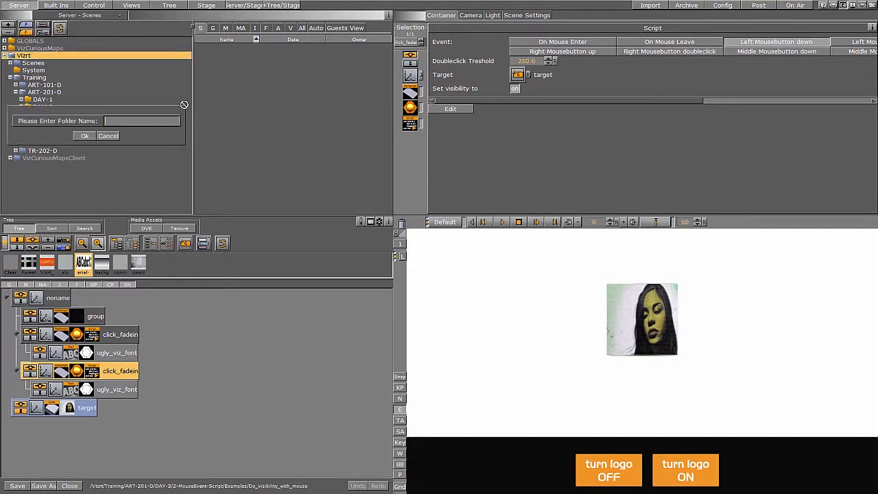
pyautogui.write('Interactive_Plugins')
pyautogui.press('Return')
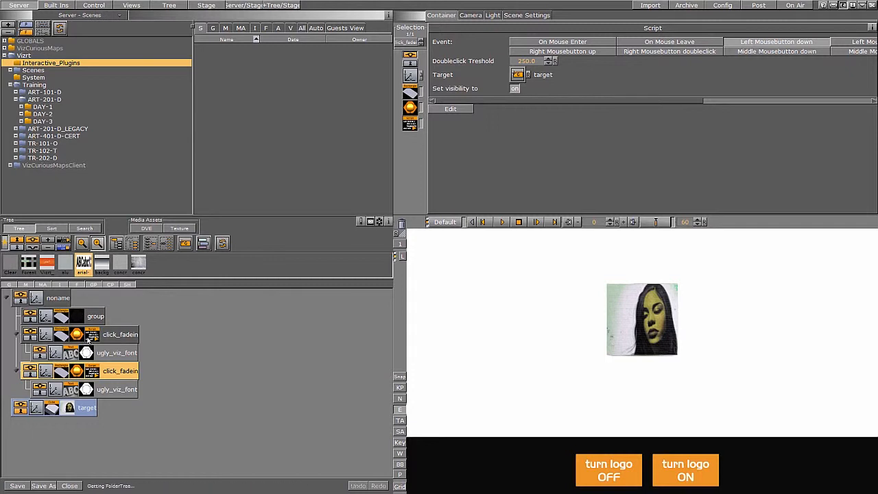
# Save the click_fadein script as a new script plugin named BDOF_ON_OFF in the ScriptPlugins folder.
pyautogui.moveTo(91, 336); pyautogui.dragTo(297, 58)
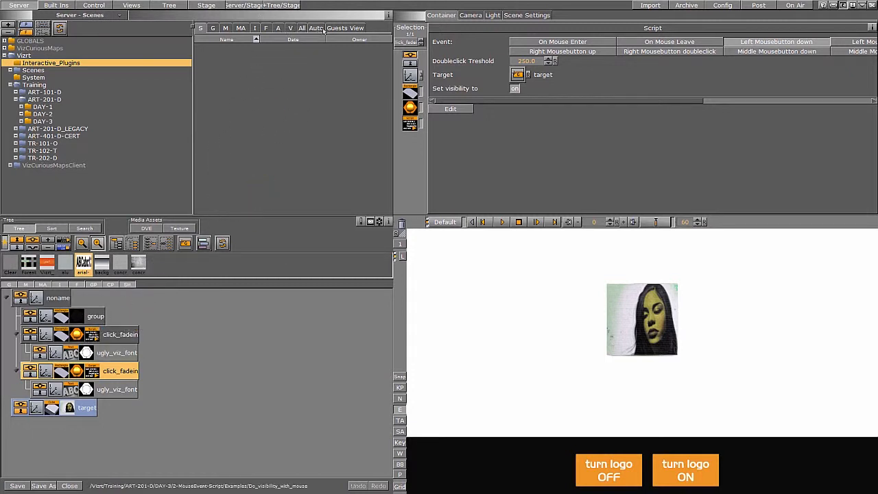
pyautogui.click(56, 5)
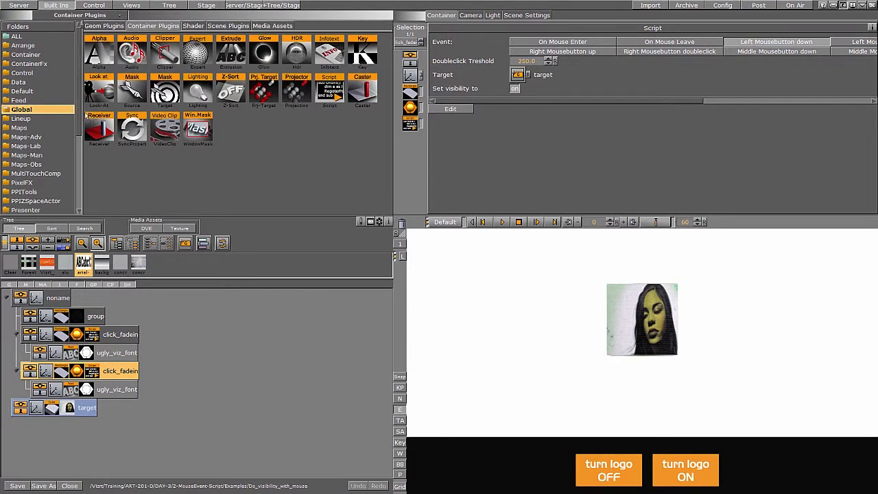
pyautogui.scroll(-3, 79, 173)
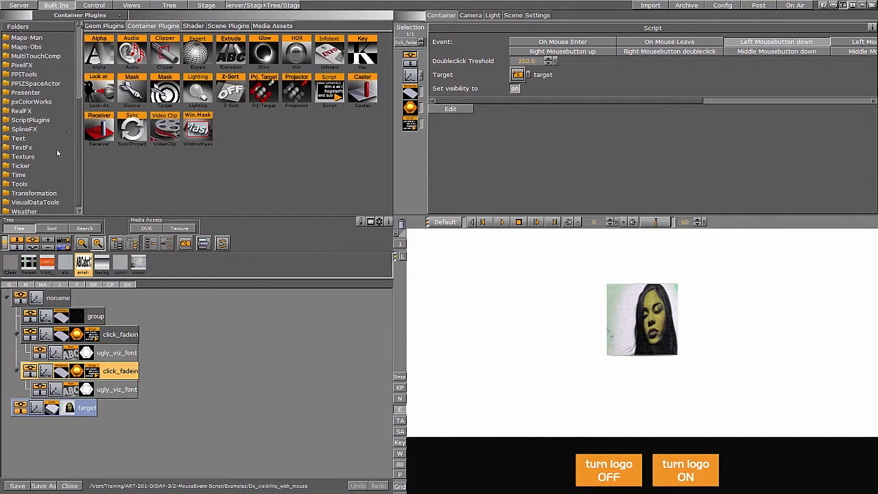
pyautogui.scroll(-1, 78, 179)
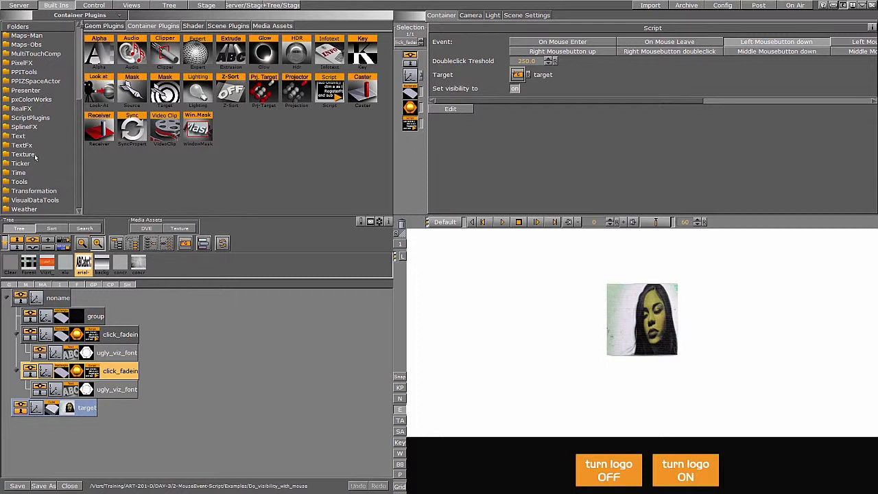
pyautogui.click(30, 118)
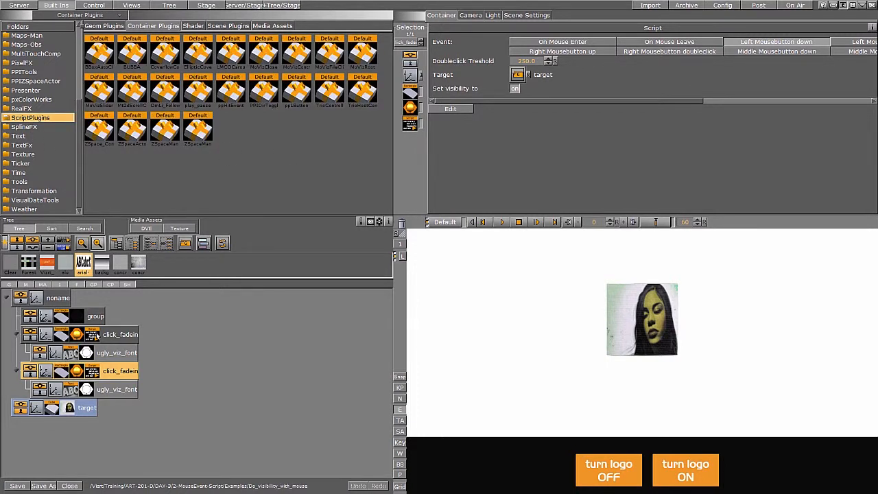
pyautogui.moveTo(220, 250); pyautogui.dragTo(304, 140)
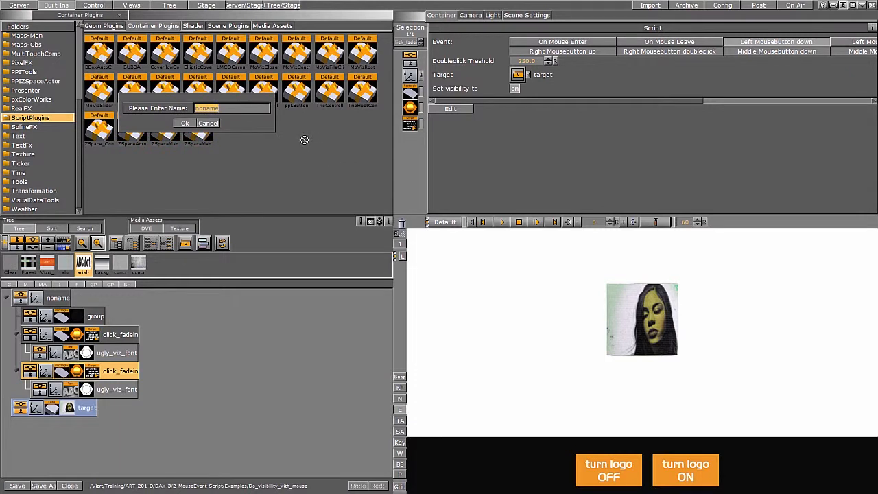
pyautogui.write('60')
pyautogui.write('OF')
pyautogui.write('_ON_OFF')
pyautogui.click(184, 123)
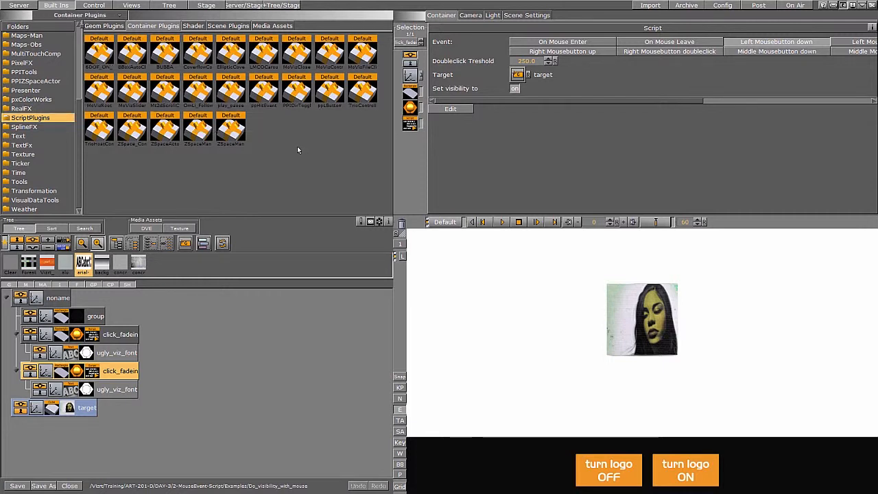
# Close the scene without saving and return to the Examples scene folder.
pyautogui.moveTo(101, 57); pyautogui.dragTo(106, 62)
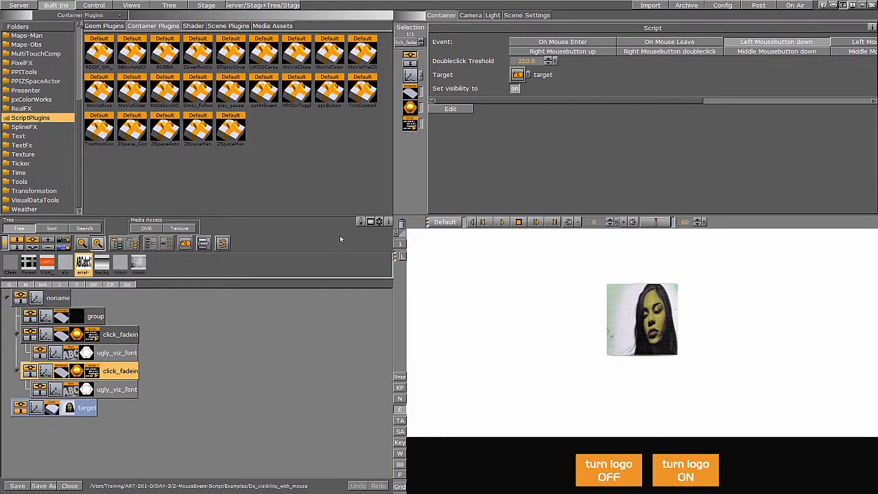
pyautogui.click(69, 485)
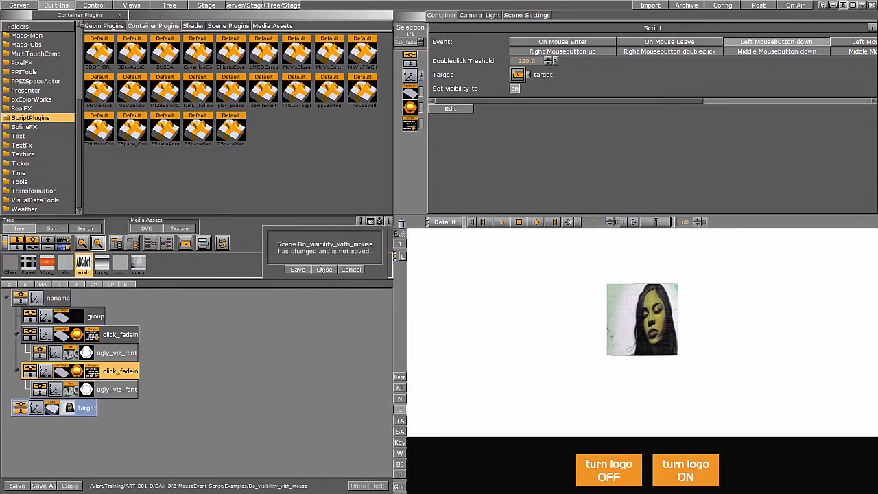
pyautogui.click(324, 270)
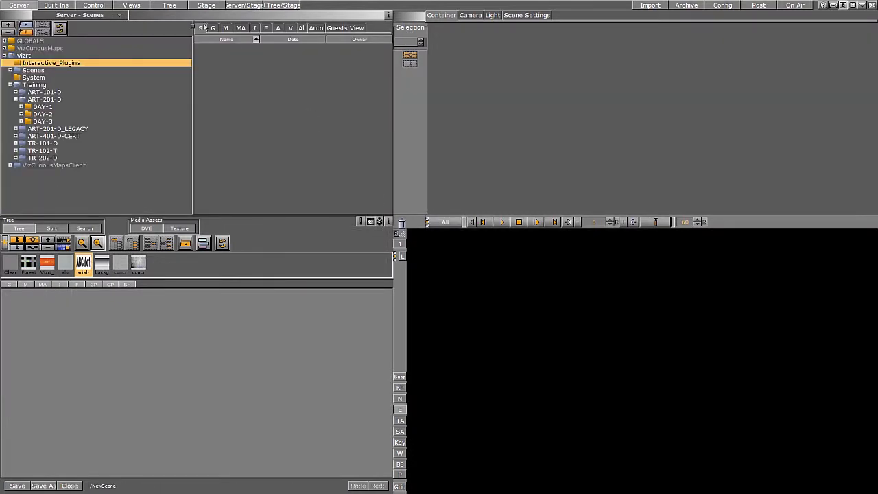
pyautogui.click(193, 28)
pyautogui.click(214, 39)
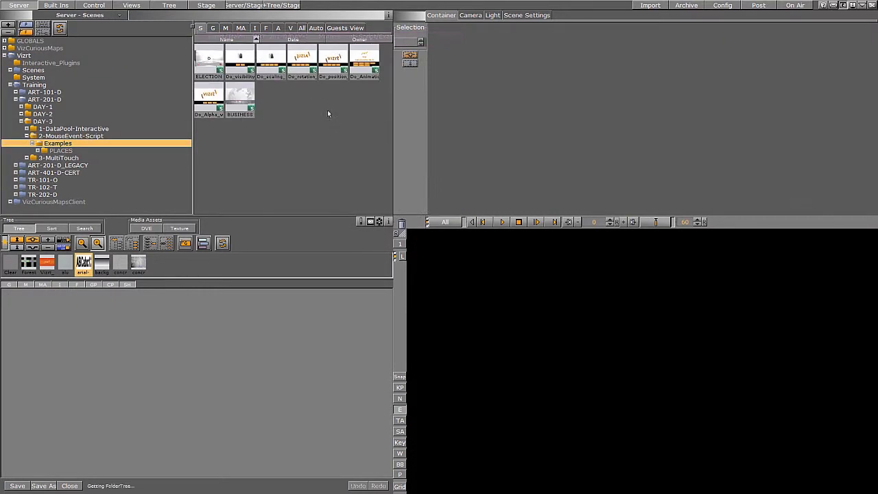
# Open the Do_scaling_with_mouse example scene and test its four scaling buttons.
pyautogui.click(275, 58)
pyautogui.doubleClick(275, 58)
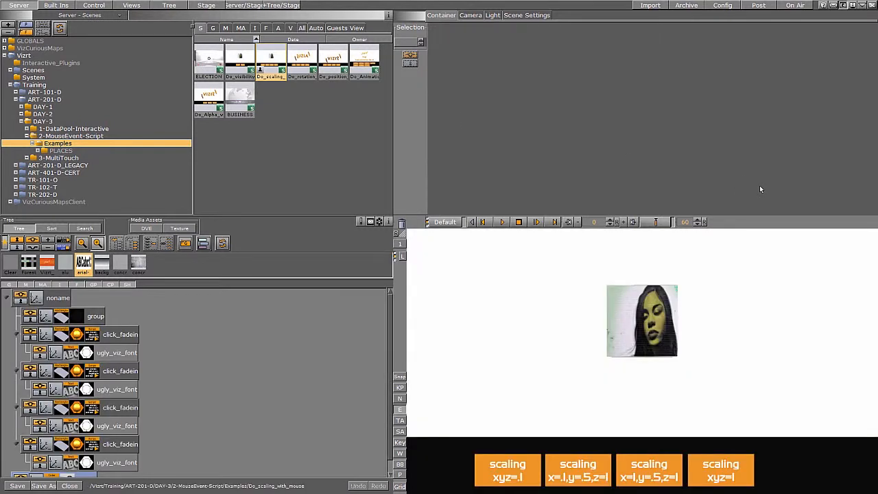
pyautogui.click(509, 480)
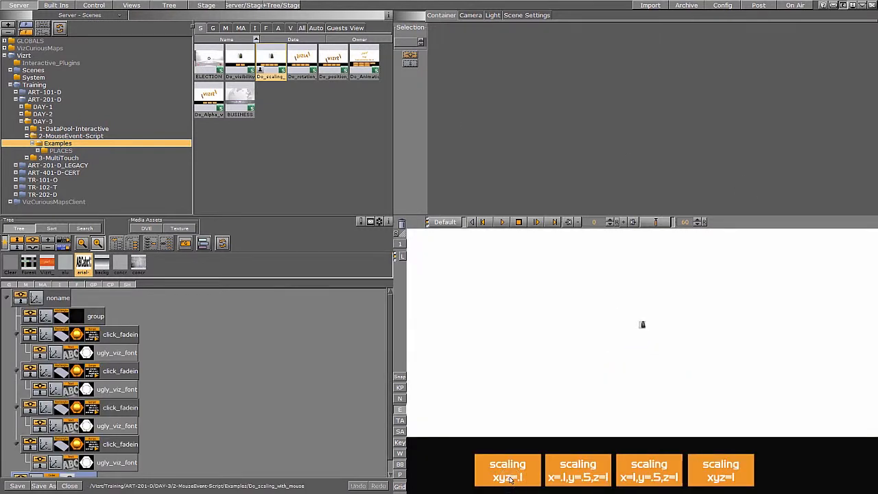
pyautogui.click(583, 476)
pyautogui.click(648, 482)
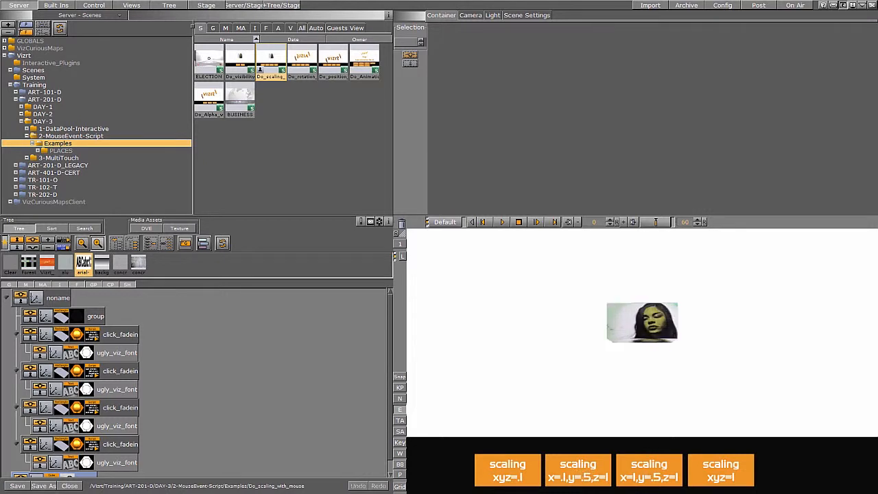
pyautogui.click(723, 486)
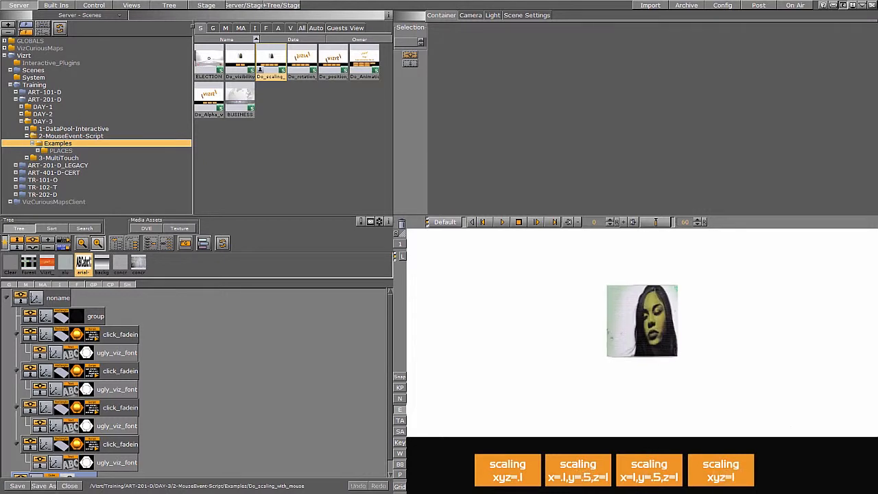
# Inspect the click_fadein scripts' event and scaling settings in the enlarged scene tree.
pyautogui.click(168, 5)
pyautogui.click(89, 134)
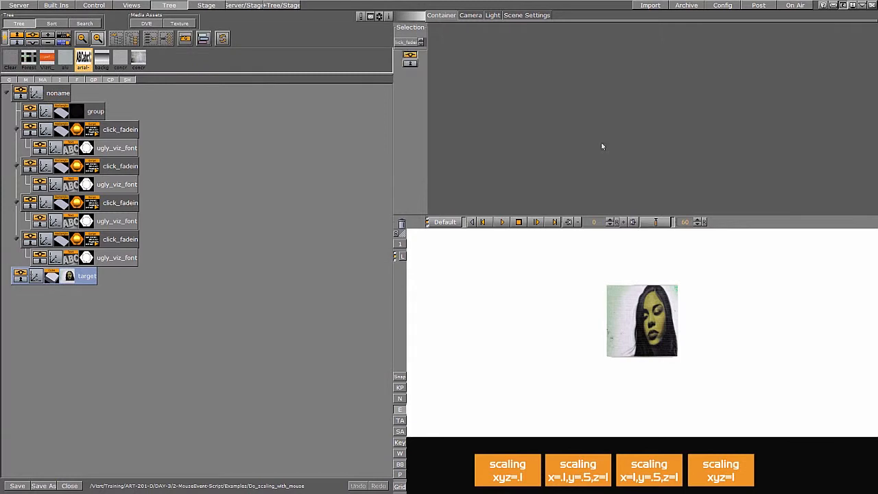
pyautogui.moveTo(601, 143); pyautogui.dragTo(816, 141)
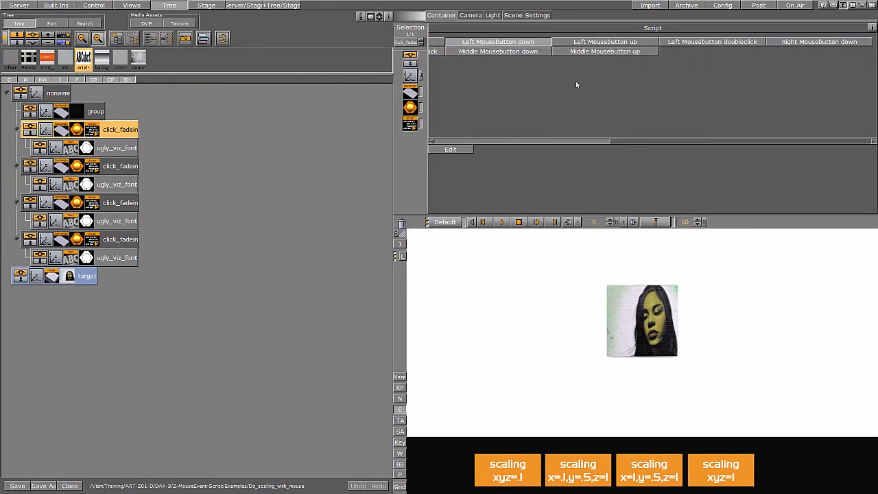
pyautogui.moveTo(665, 143); pyautogui.dragTo(490, 144)
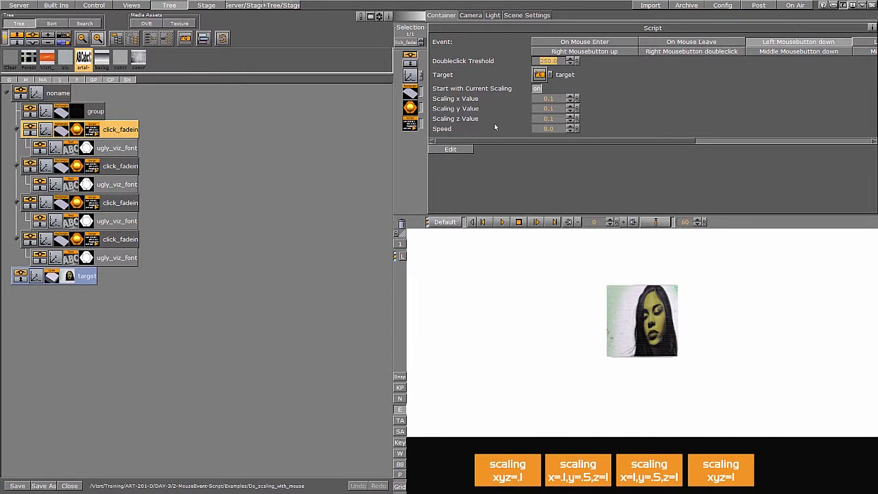
pyautogui.click(99, 167)
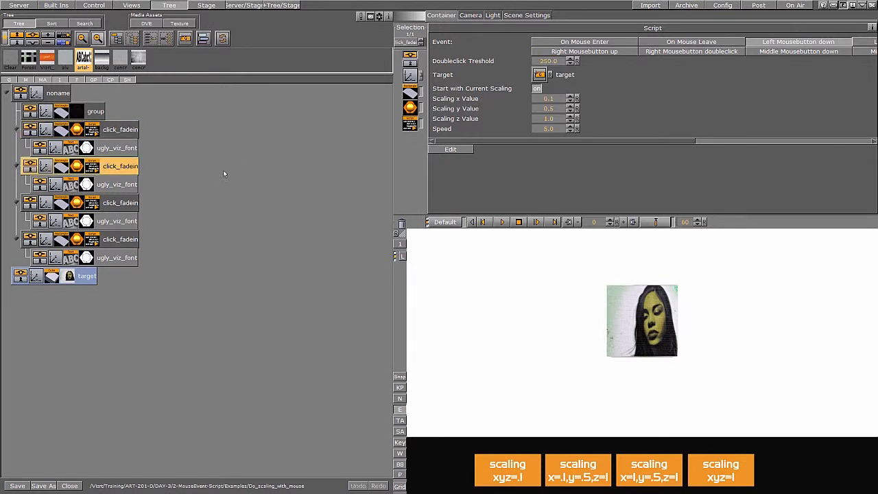
pyautogui.click(31, 204)
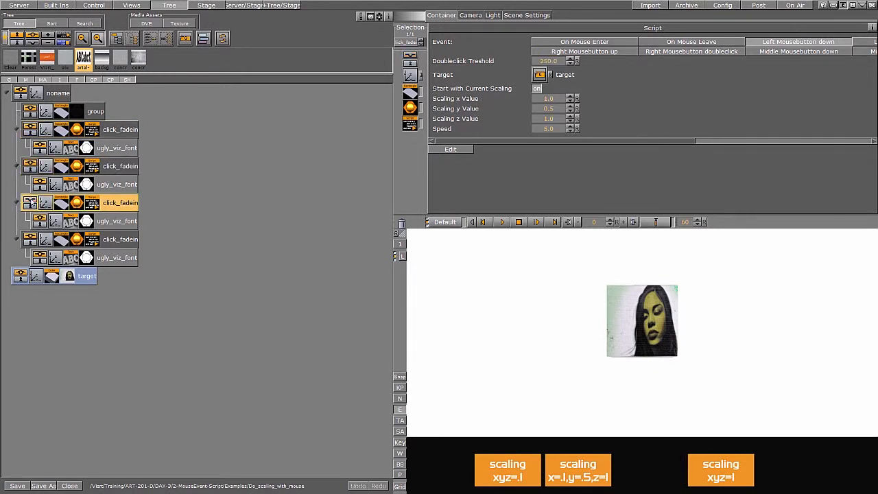
# Set the third click_fadein script's scaling x, y and z values to 4.
pyautogui.click(559, 100)
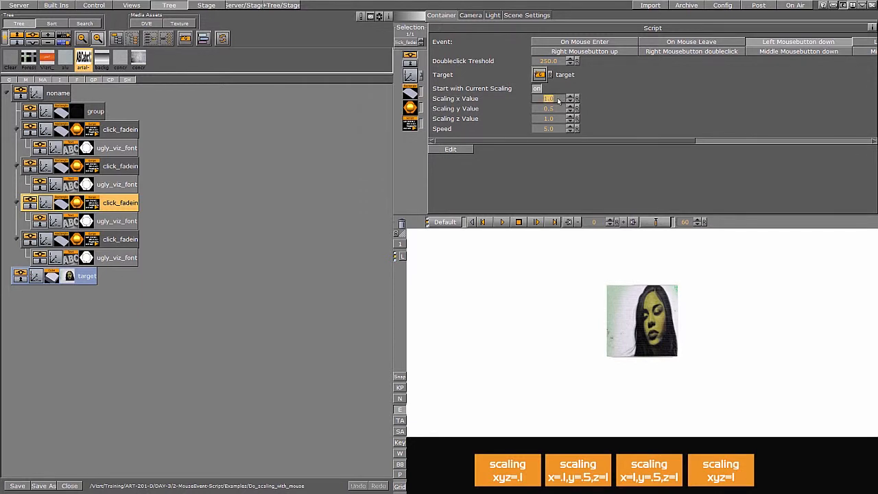
pyautogui.write('4')
pyautogui.press('Tab')
pyautogui.write('4')
pyautogui.press('Tab')
pyautogui.write('4')
pyautogui.press('Return')
# Set the third script's speed to 10 and test its scaling button.
pyautogui.click(559, 129)
pyautogui.write('10')
pyautogui.press('Return')
pyautogui.click(650, 473)
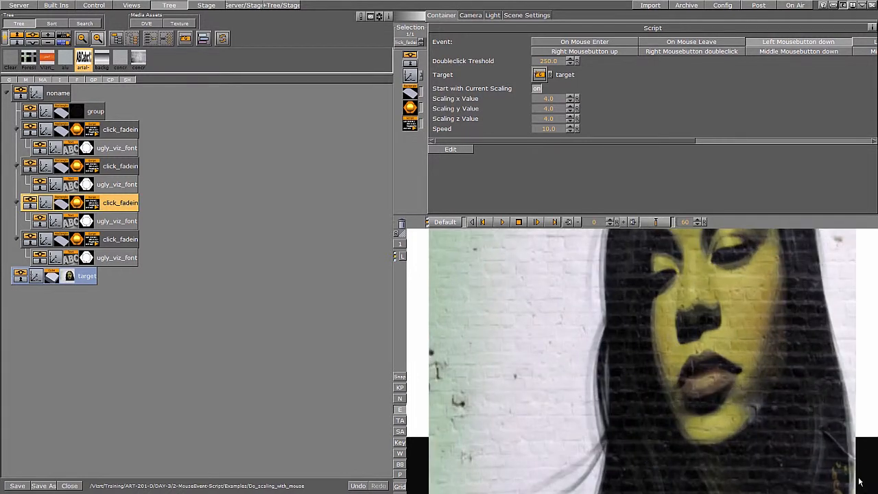
# Reset the target image's scaling to 1.
pyautogui.click(43, 274)
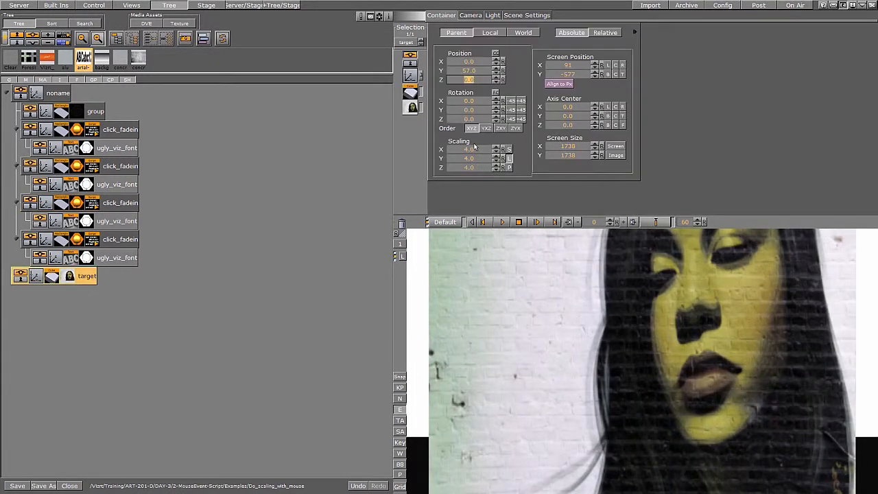
pyautogui.click(477, 148)
pyautogui.write('1')
pyautogui.press('Return')
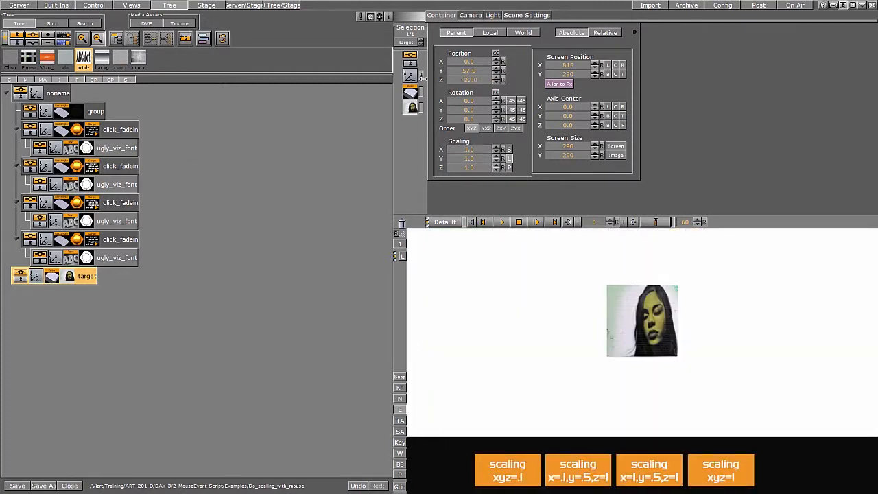
# Move the target image back along Z to about -266 and test the third scaling button again.
pyautogui.moveTo(496, 80); pyautogui.dragTo(411, 81)
pyautogui.click(650, 483)
pyautogui.click(650, 484)
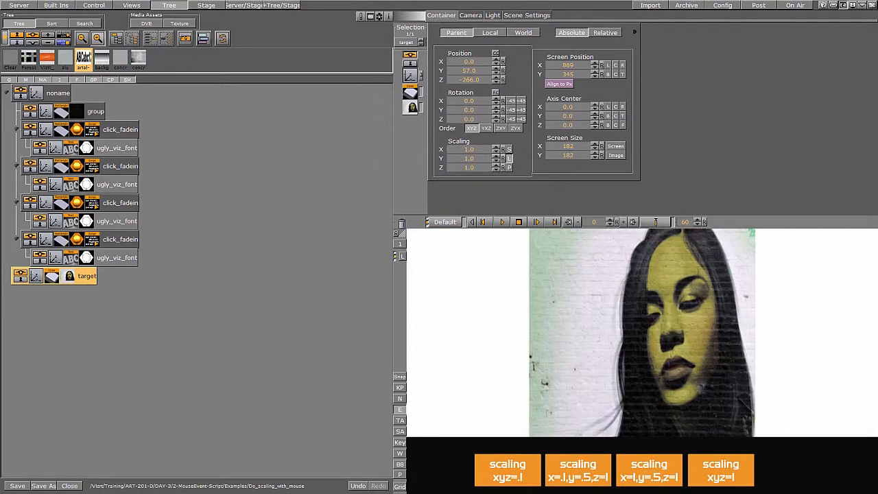
# Save the click_fadein scaling script as a script plugin named 6DOF_Scale, then close the scene without saving.
pyautogui.click(92, 239)
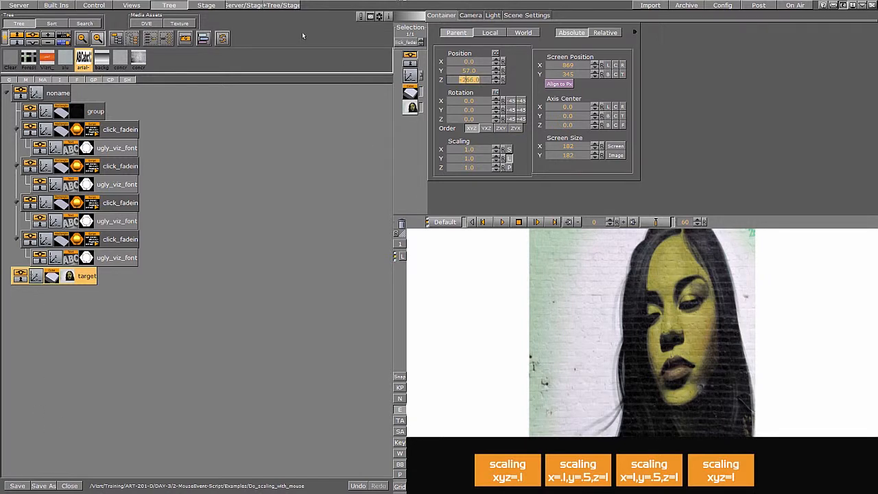
pyautogui.click(56, 5)
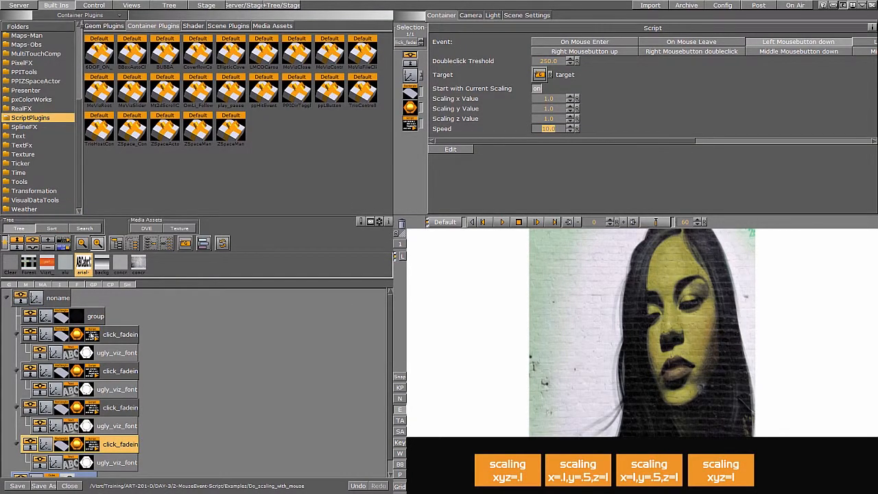
pyautogui.moveTo(91, 334); pyautogui.dragTo(305, 183)
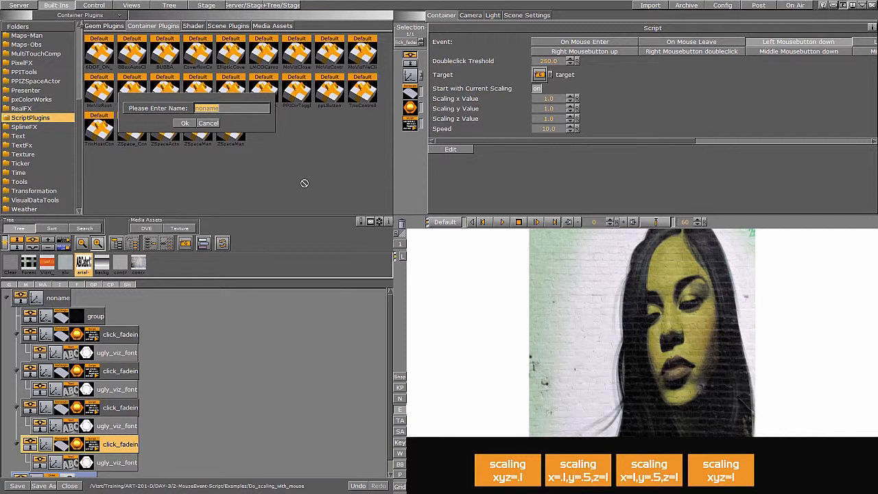
pyautogui.write('dOF_Scale')
pyautogui.click(184, 123)
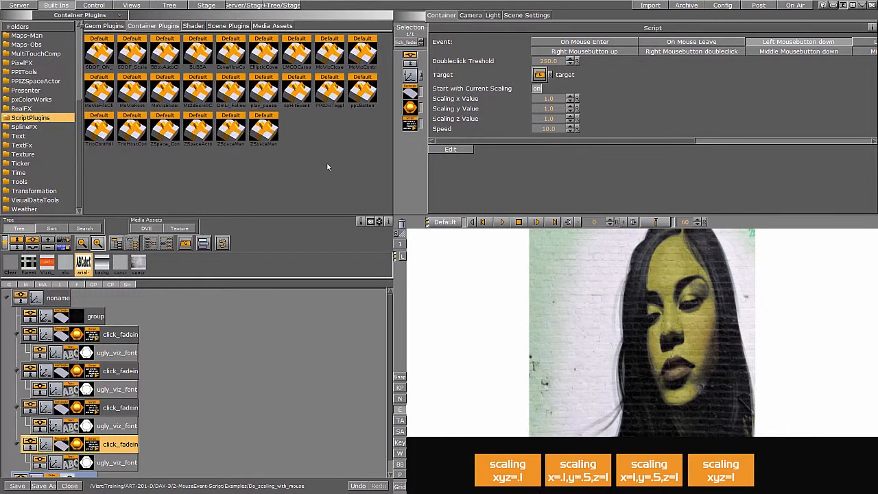
pyautogui.click(69, 486)
pyautogui.click(324, 267)
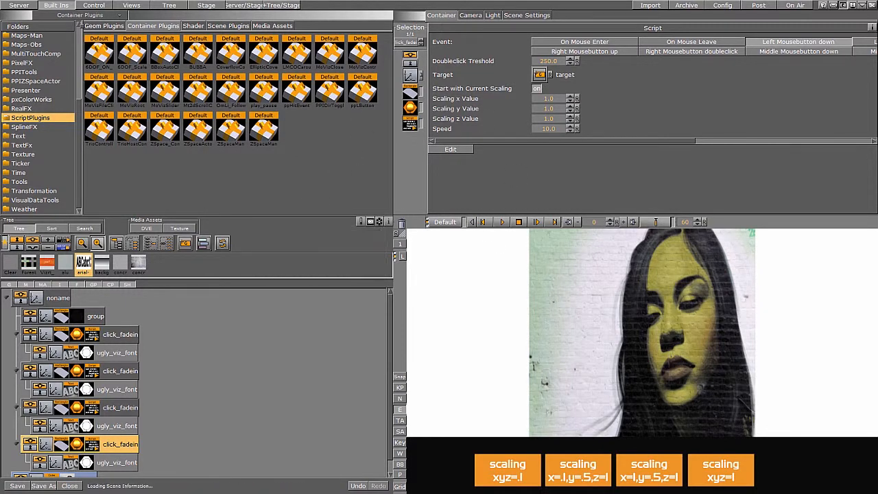
# Open the Do_rotation_with_mouse example scene and test its rotate buttons.
pyautogui.click(14, 6)
pyautogui.doubleClick(301, 62)
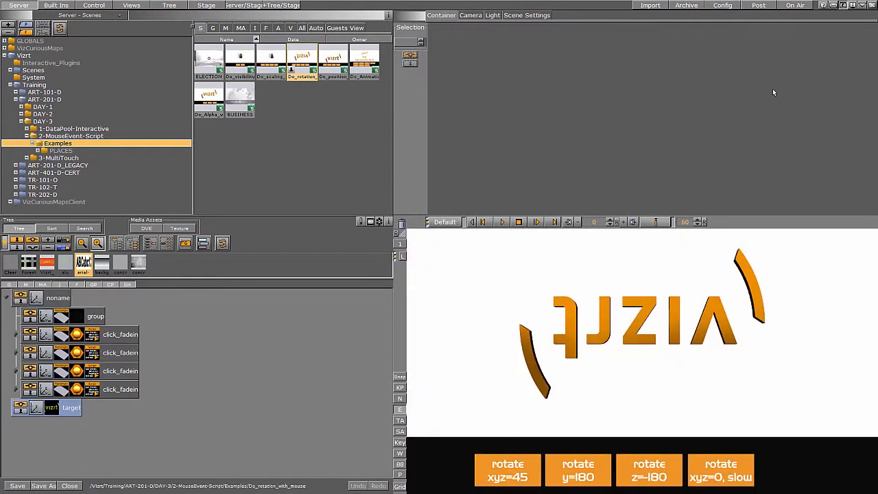
pyautogui.click(83, 335)
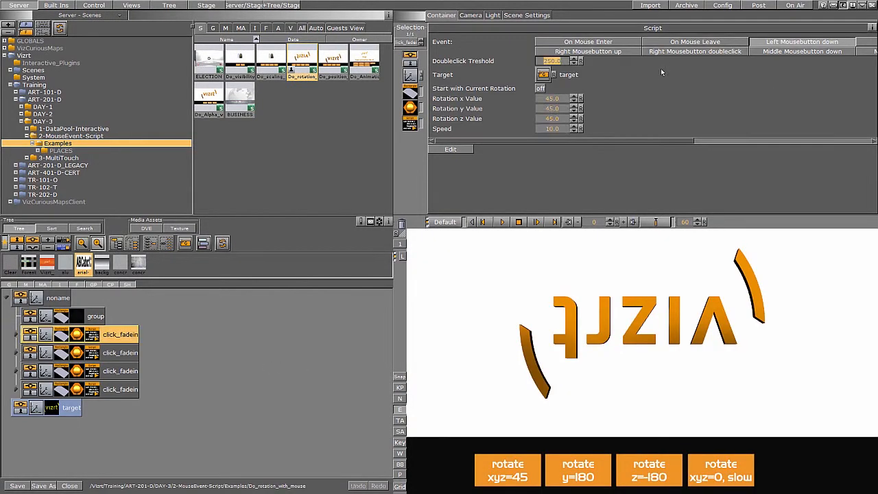
pyautogui.click(516, 479)
pyautogui.click(583, 478)
pyautogui.click(653, 482)
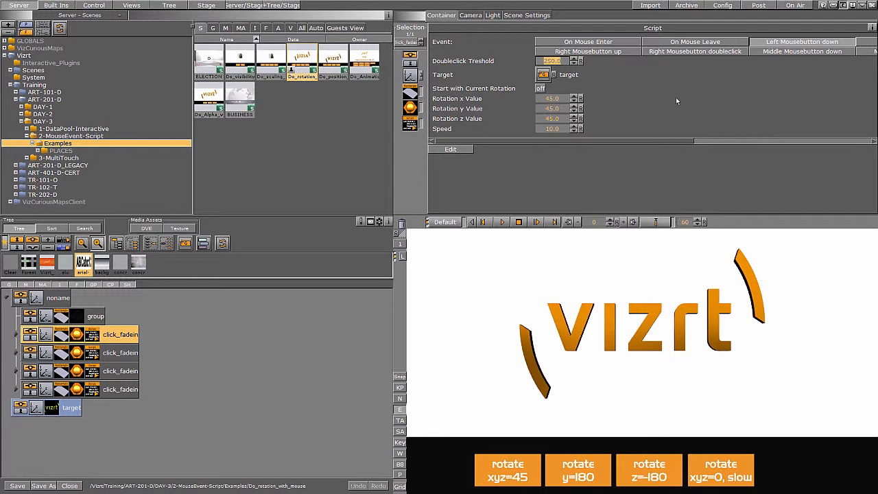
# Open the rotation script in the script editor to examine its code, then close it.
pyautogui.click(450, 149)
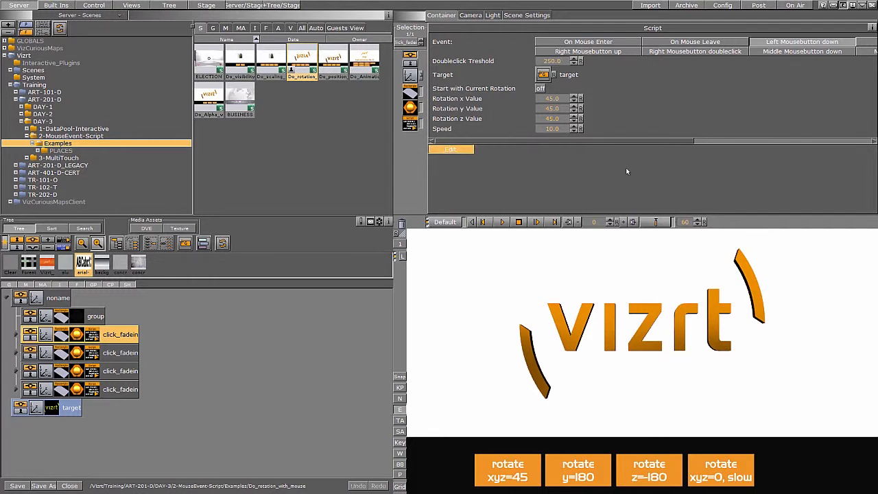
pyautogui.moveTo(873, 43); pyautogui.dragTo(875, 77)
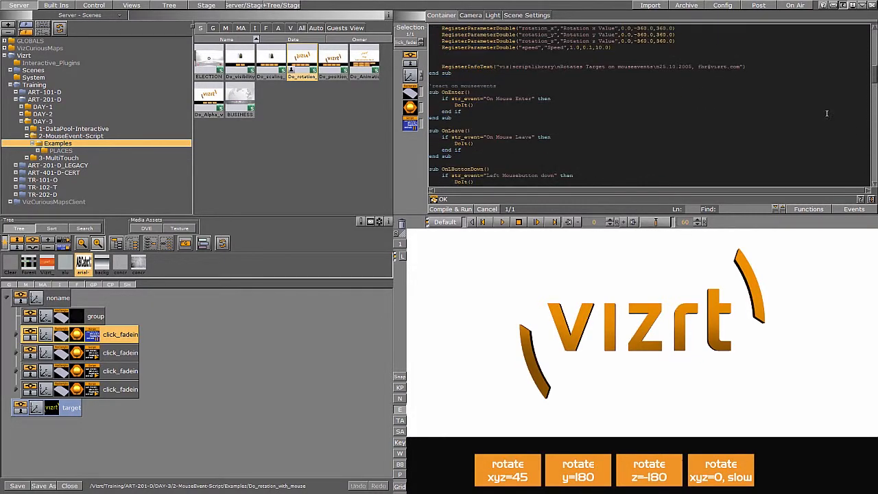
pyautogui.click(451, 209)
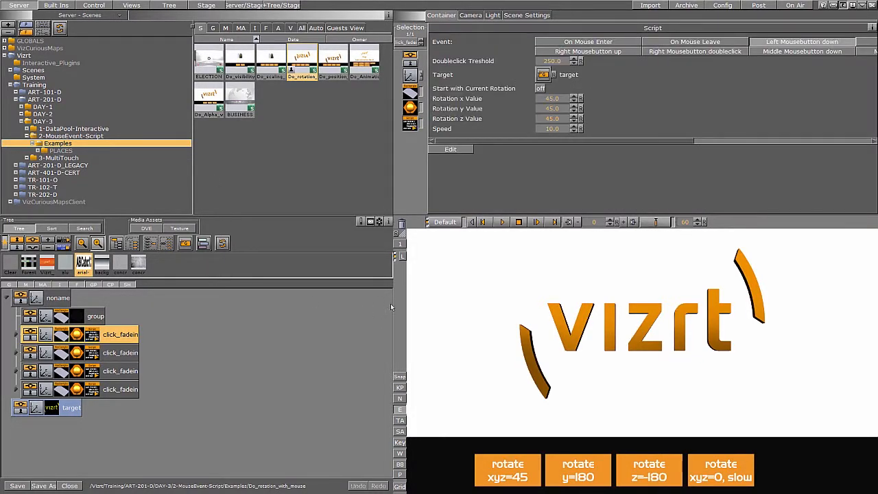
# Save the rotation click_fadein script as a script plugin named 6DOF_Rotate, then close the scene without saving.
pyautogui.click(57, 5)
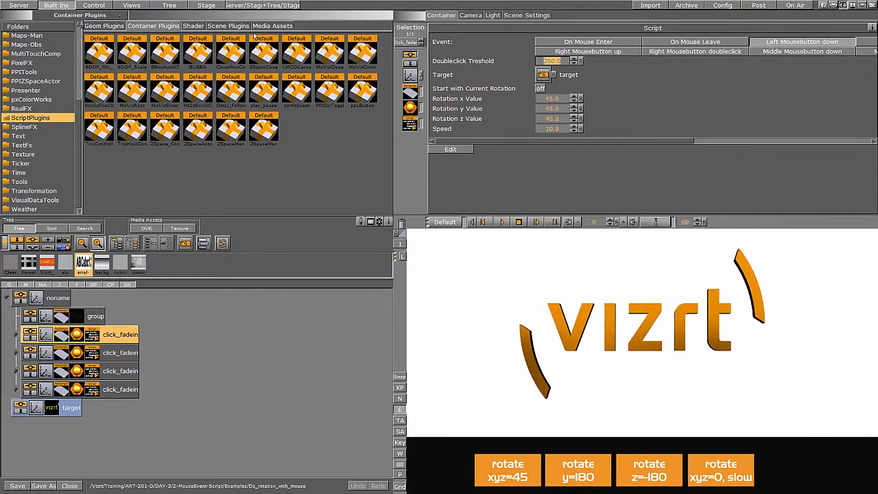
pyautogui.moveTo(84, 335); pyautogui.dragTo(179, 190)
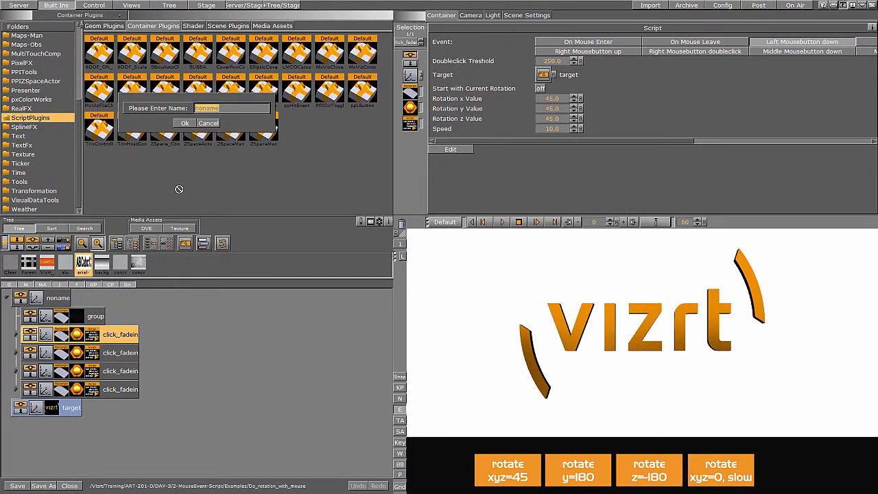
pyautogui.write('600Rotat')
pyautogui.press('BackSpace')
pyautogui.press('BackSpace')
pyautogui.press('BackSpace')
pyautogui.write('tate')
pyautogui.click(185, 123)
pyautogui.click(68, 485)
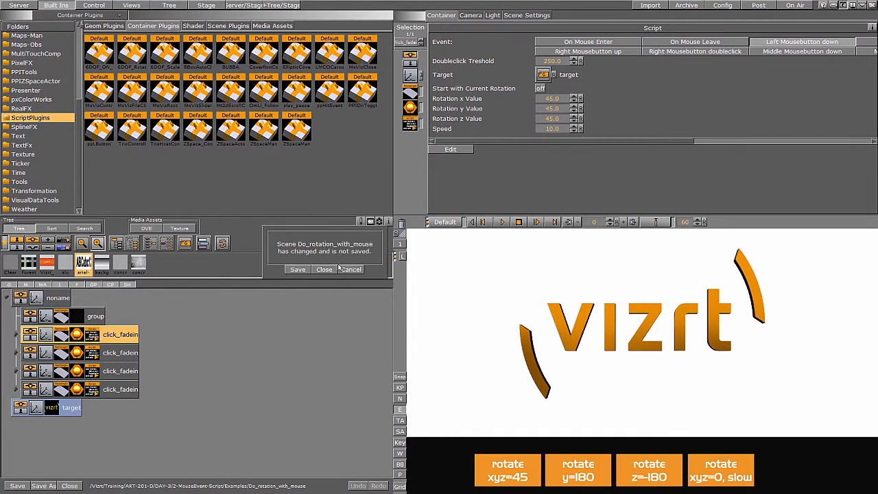
pyautogui.click(326, 268)
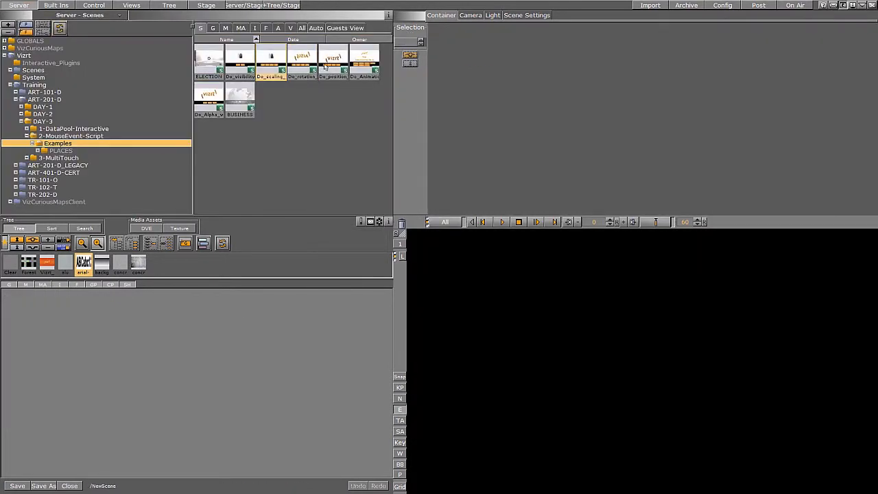
# Open the Do_position_with_mouse example scene and test its position buttons.
pyautogui.doubleClick(333, 60)
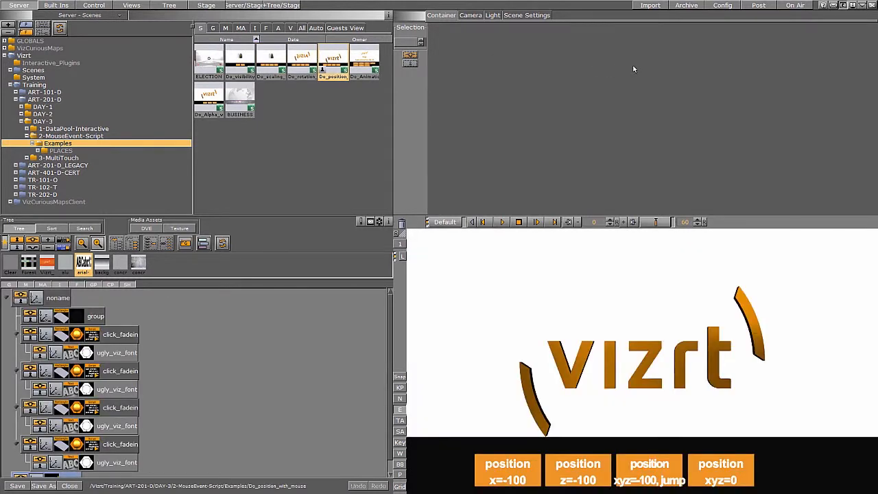
pyautogui.click(507, 476)
pyautogui.click(582, 478)
pyautogui.click(652, 468)
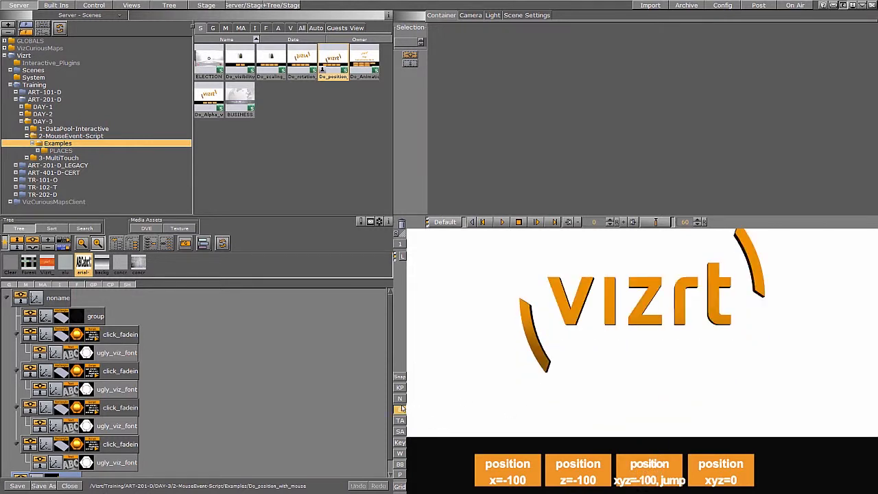
# Save a click_fadein position script as a script plugin named 6DOF_Position in ScriptPlugins.
pyautogui.click(78, 408)
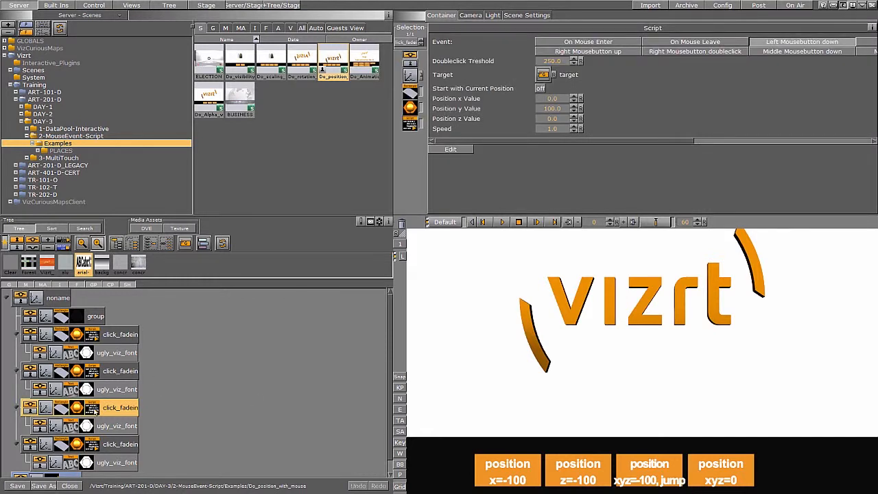
pyautogui.click(557, 129)
pyautogui.click(62, 5)
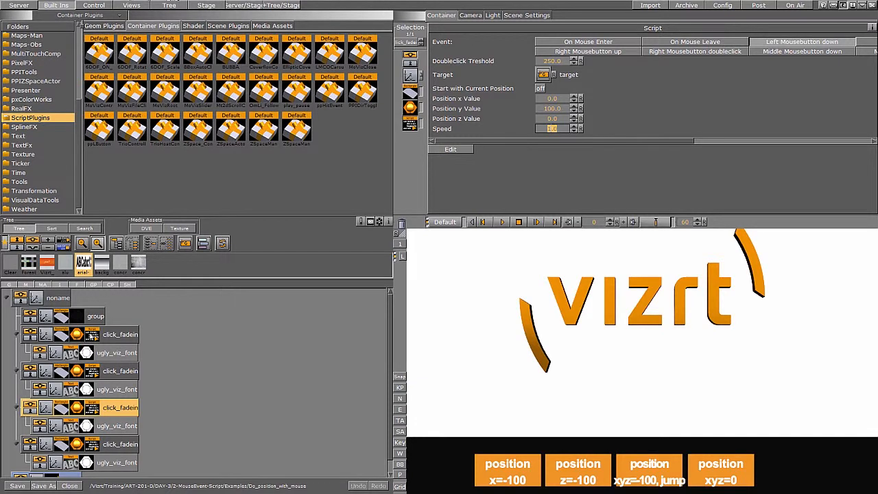
pyautogui.moveTo(91, 336); pyautogui.dragTo(191, 178)
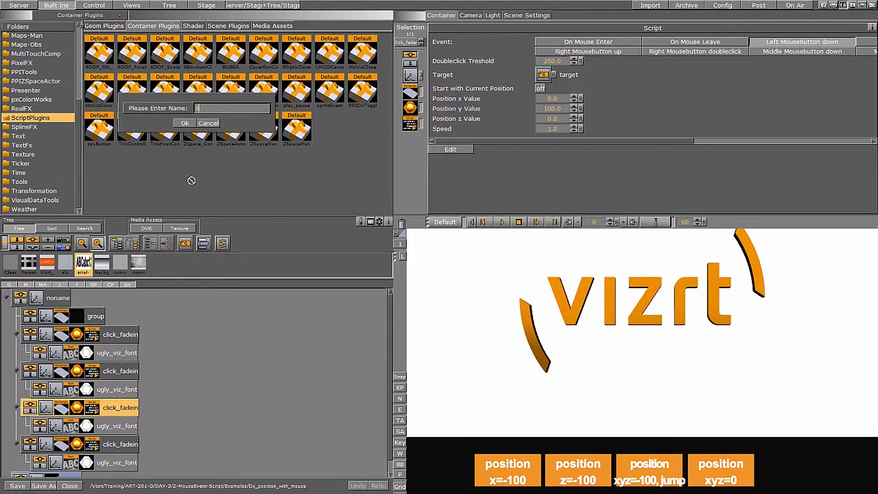
pyautogui.write('6DOF_Position')
pyautogui.press('Return')
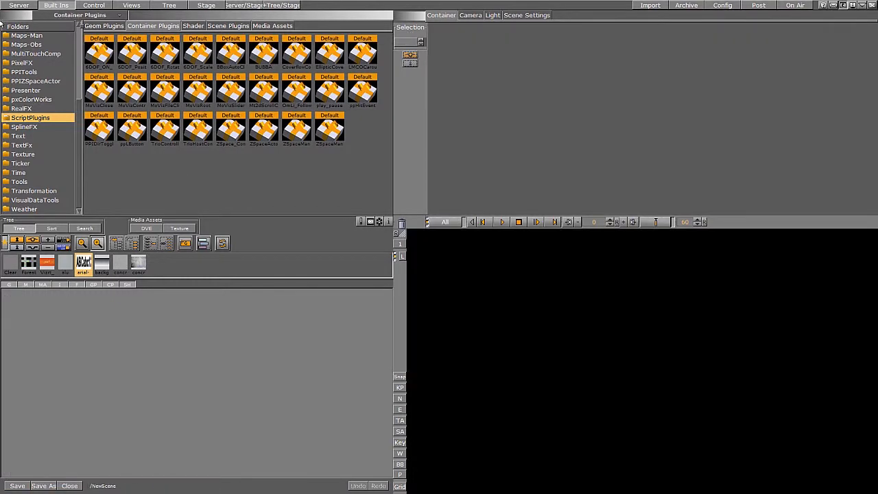
# Open the Do_Animation_with_mouse example scene and test its start rotation, stop rotation and continue buttons.
pyautogui.click(18, 5)
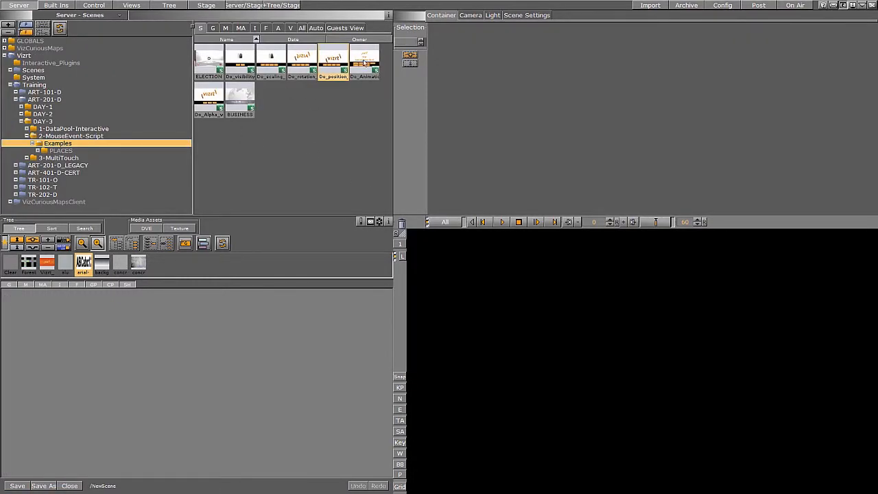
pyautogui.doubleClick(365, 63)
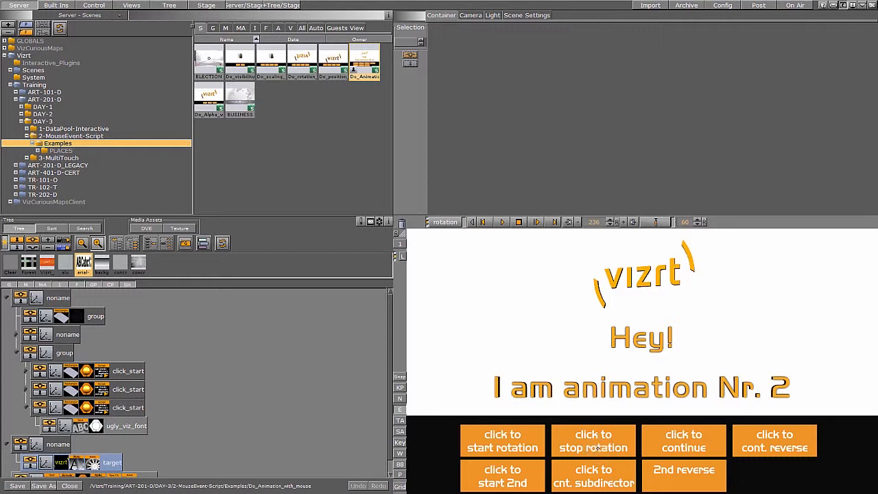
pyautogui.click(501, 445)
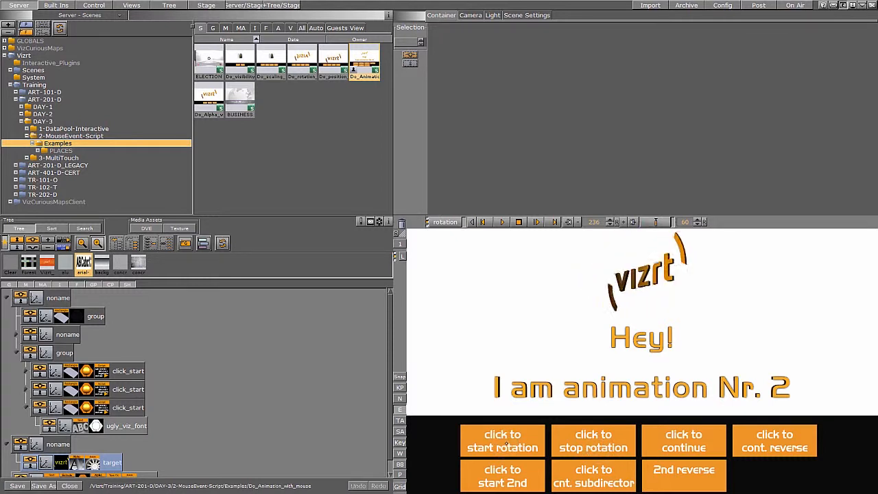
pyautogui.click(607, 437)
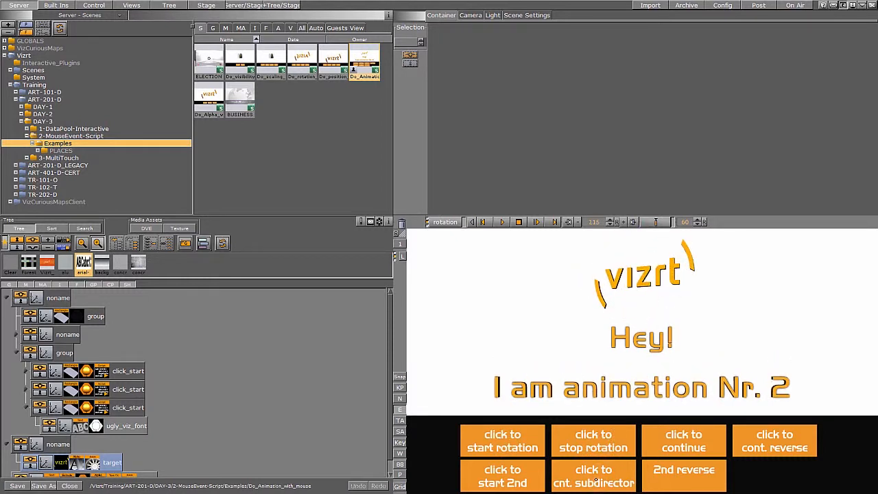
pyautogui.click(678, 441)
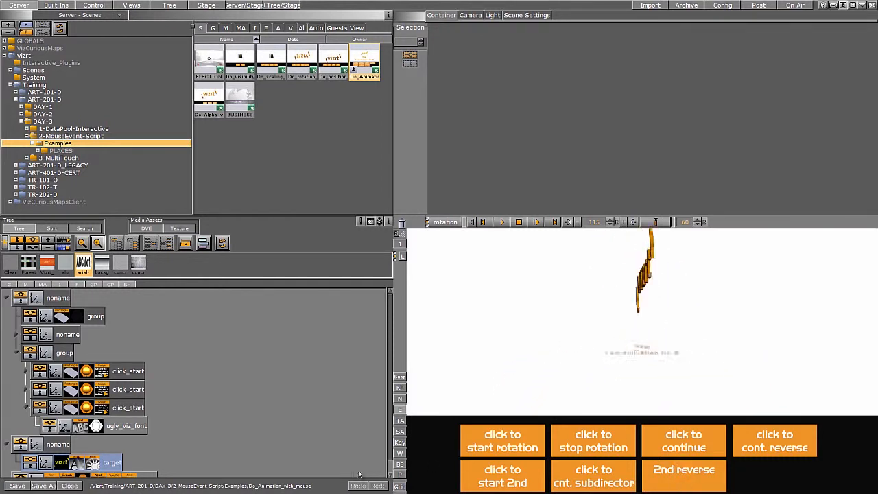
# Save the click_start director-control script as a script plugin named 6DOF_DirectorCtrl, then close the scene without saving.
pyautogui.click(102, 371)
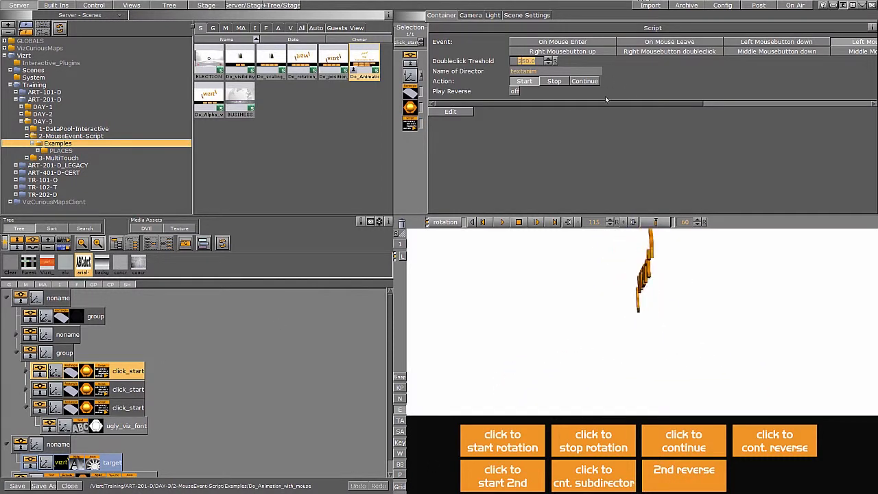
pyautogui.click(531, 71)
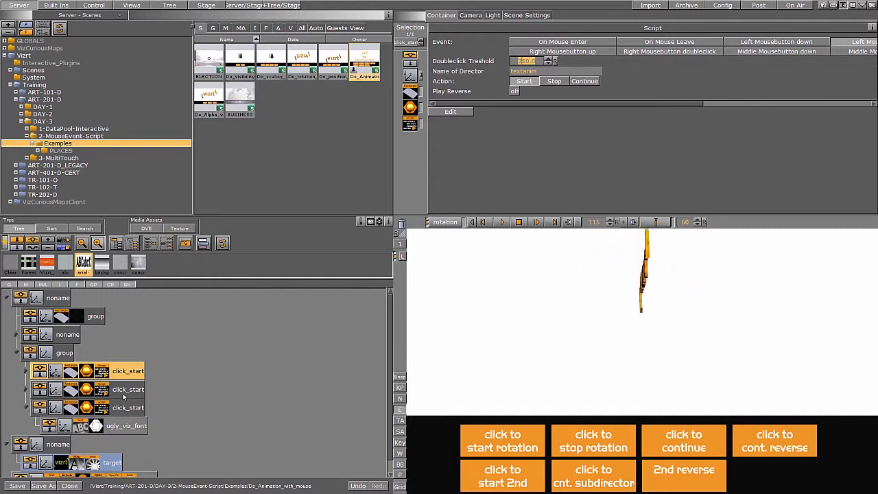
pyautogui.click(56, 5)
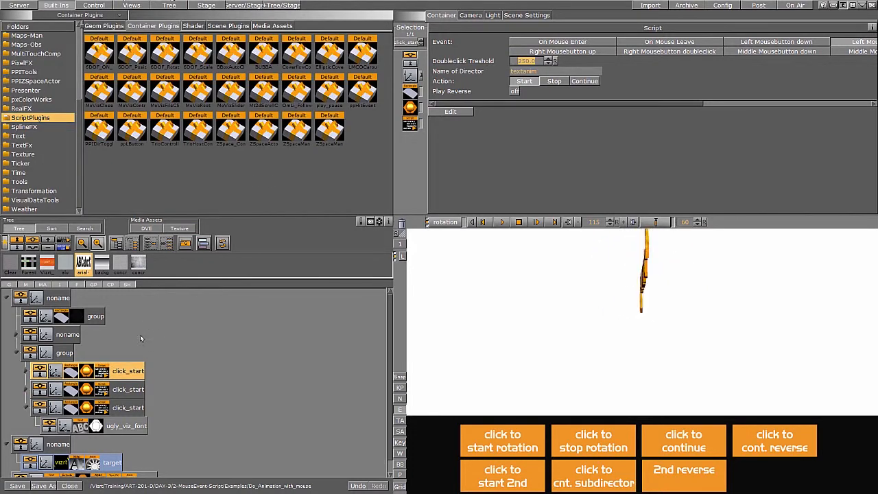
pyautogui.moveTo(103, 375); pyautogui.dragTo(253, 156)
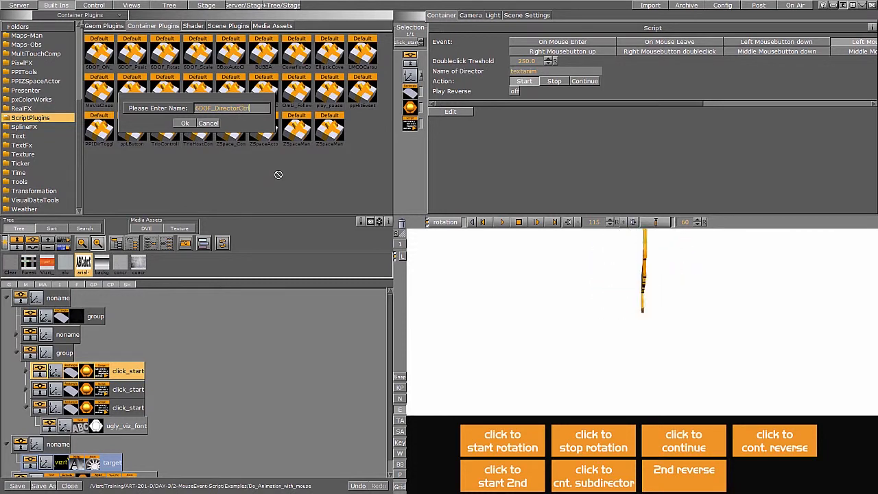
pyautogui.click(185, 122)
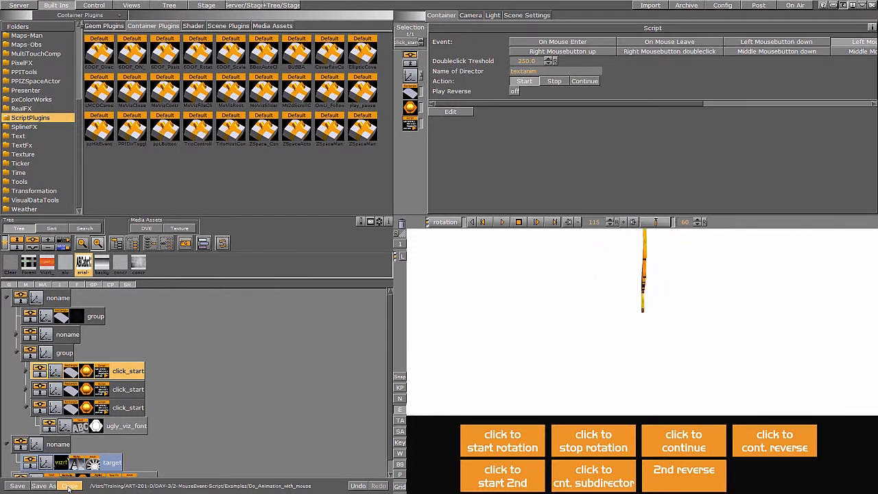
pyautogui.click(69, 485)
pyautogui.click(325, 268)
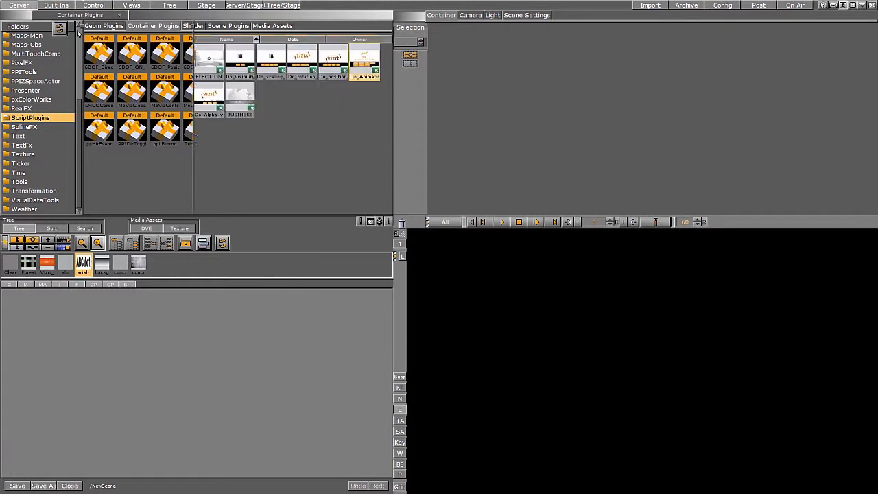
# Open the Do_Alpha_with_mouse example scene, inspect the click_fadein script and test the doubleclick fade button, then close it.
pyautogui.doubleClick(207, 97)
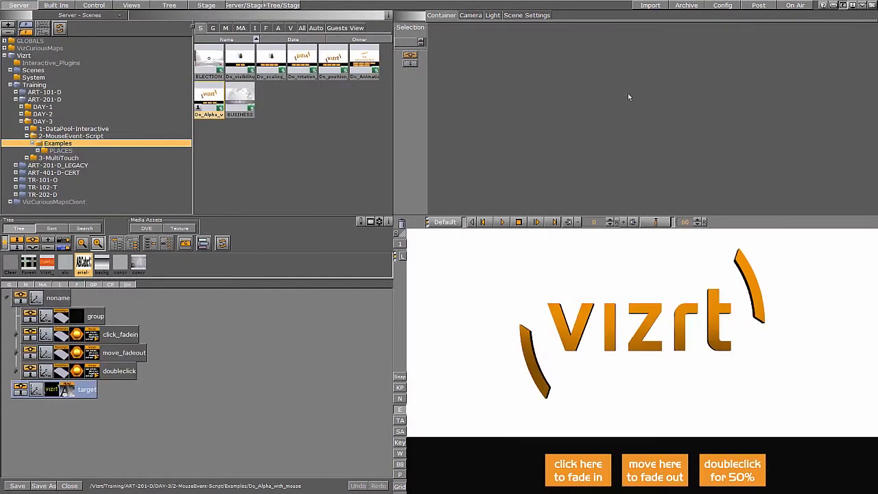
pyautogui.click(93, 336)
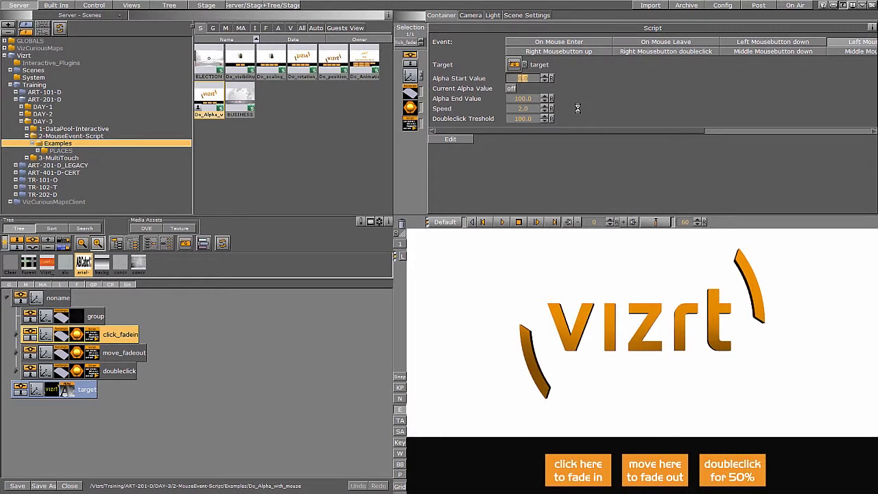
pyautogui.click(580, 472)
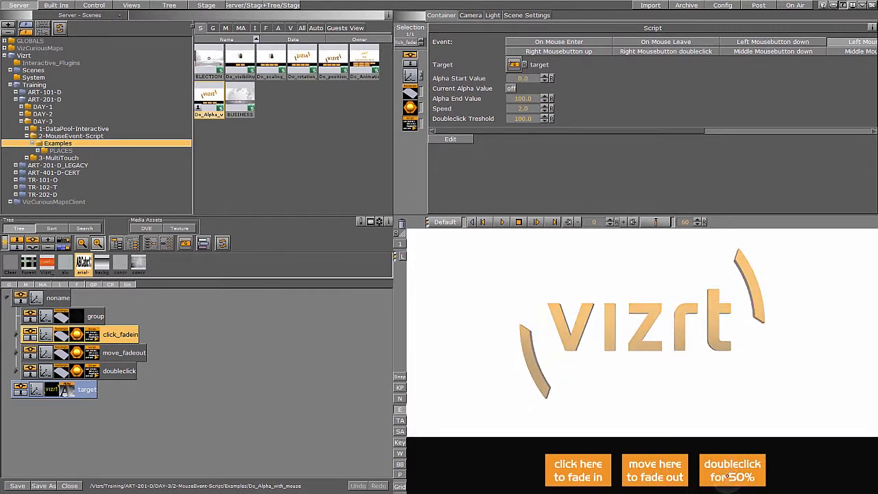
pyautogui.click(69, 485)
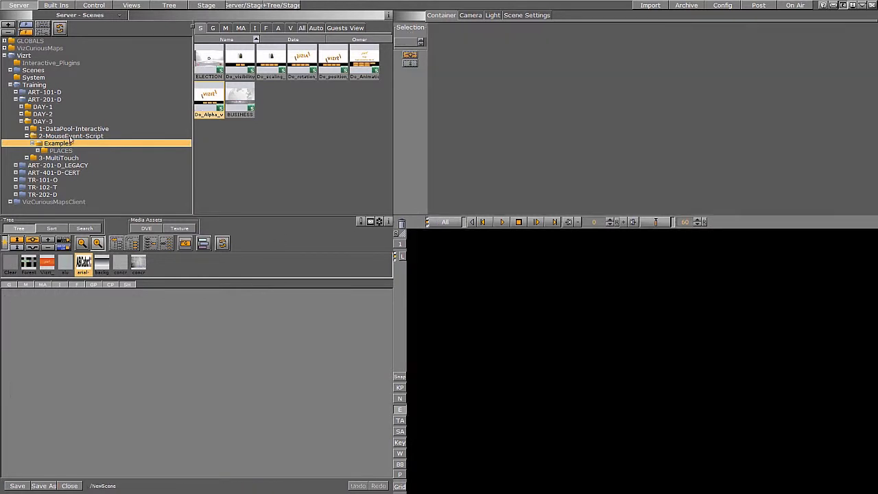
# Assign a gradient background image in the empty scene's global settings.
pyautogui.click(63, 152)
pyautogui.click(67, 144)
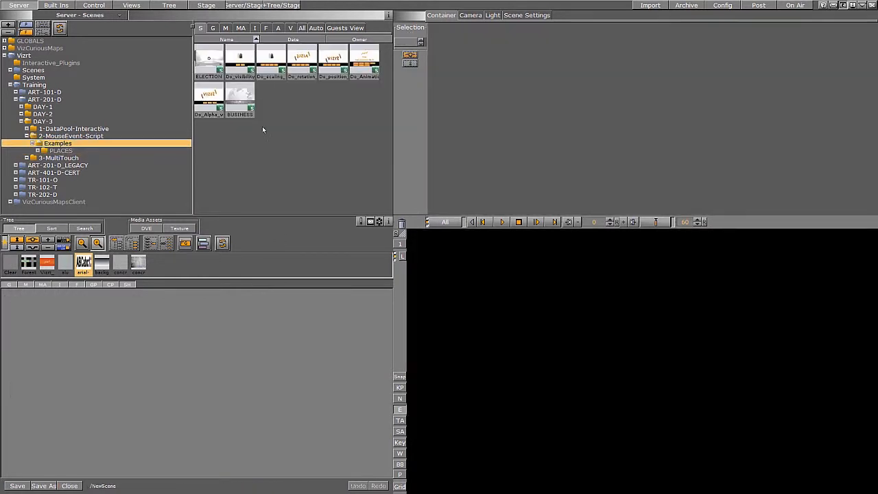
pyautogui.click(539, 18)
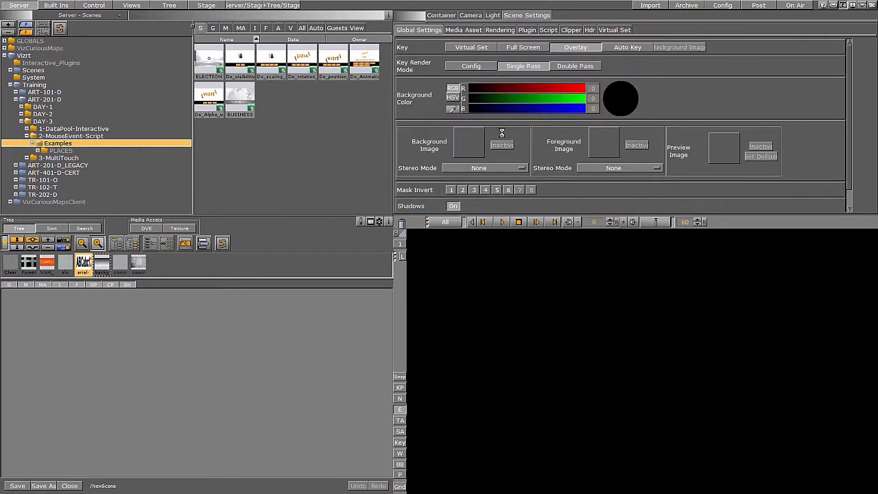
pyautogui.moveTo(502, 132); pyautogui.dragTo(501, 134)
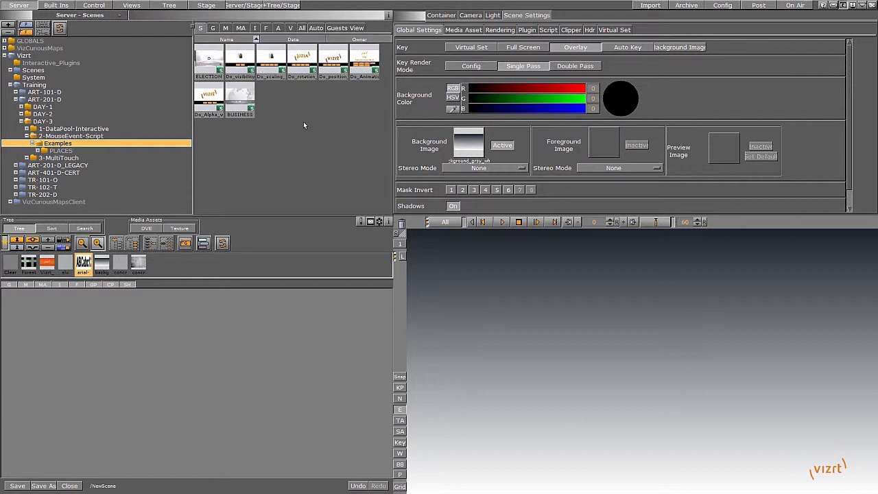
# Open the BUSINESS example scene, discarding the unsaved changes to the current scene.
pyautogui.click(203, 62)
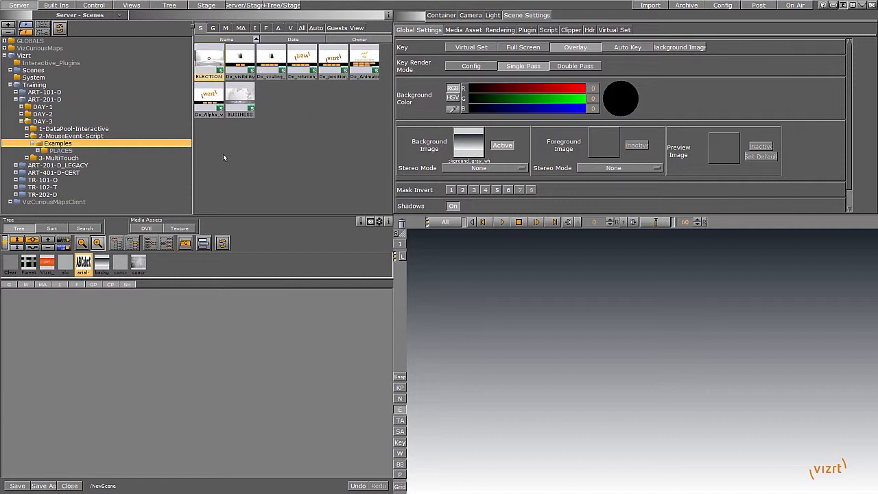
pyautogui.click(241, 96)
pyautogui.doubleClick(241, 96)
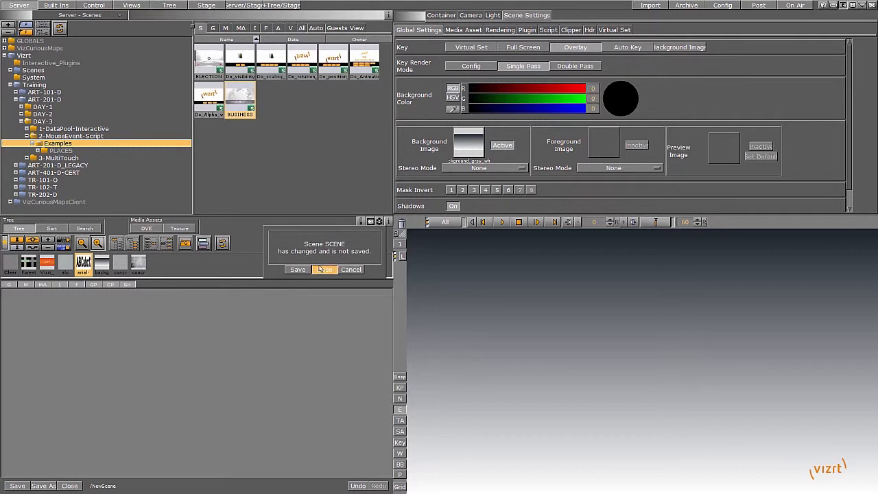
pyautogui.press('Return')
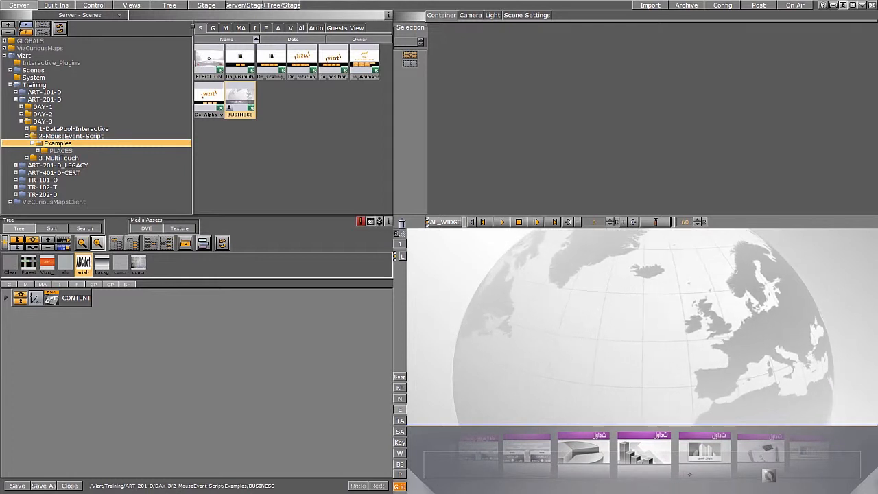
# Show the bar chart widget and set the BARCHART_08 director's timeline to 70 in the stage.
pyautogui.click(645, 452)
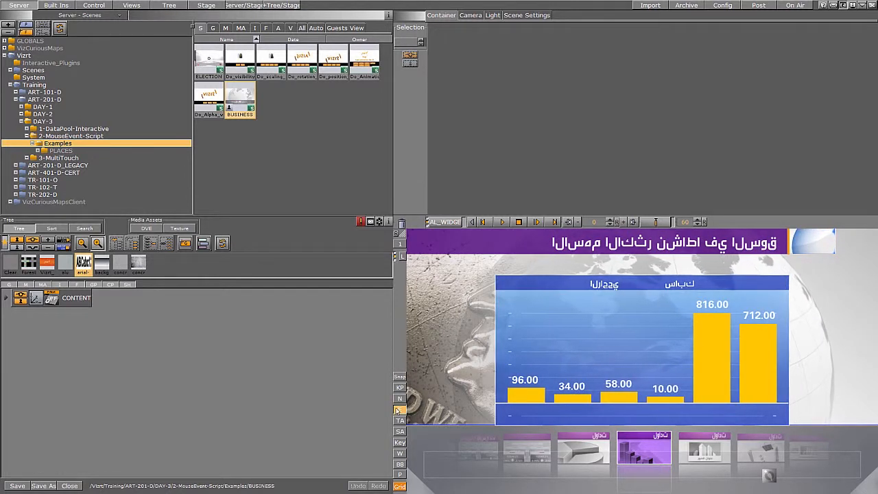
pyautogui.click(567, 348)
pyautogui.click(166, 450)
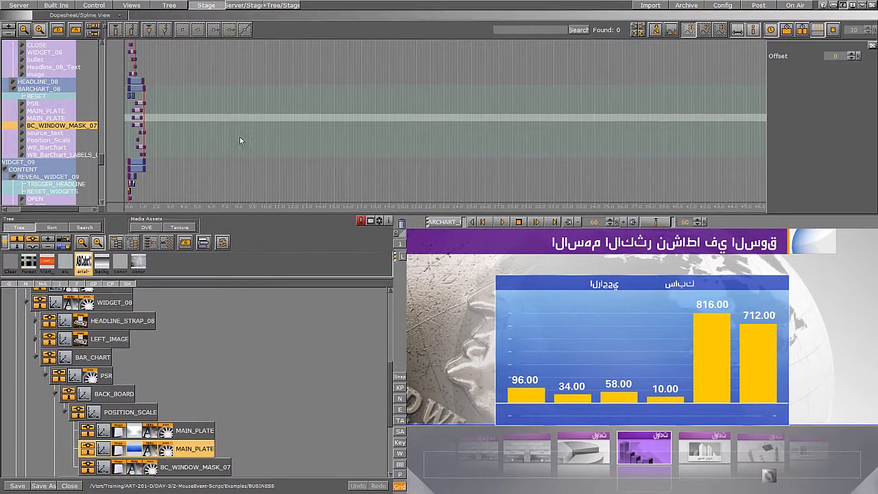
pyautogui.click(43, 88)
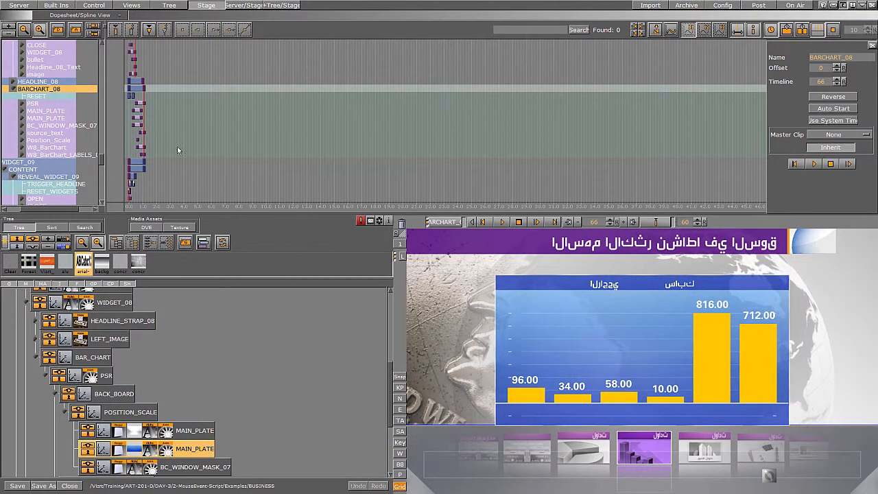
pyautogui.moveTo(145, 104)
pyautogui.mouseDown()
pyautogui.moveTo(125, 104)
pyautogui.moveTo(145, 107)
pyautogui.mouseUp()
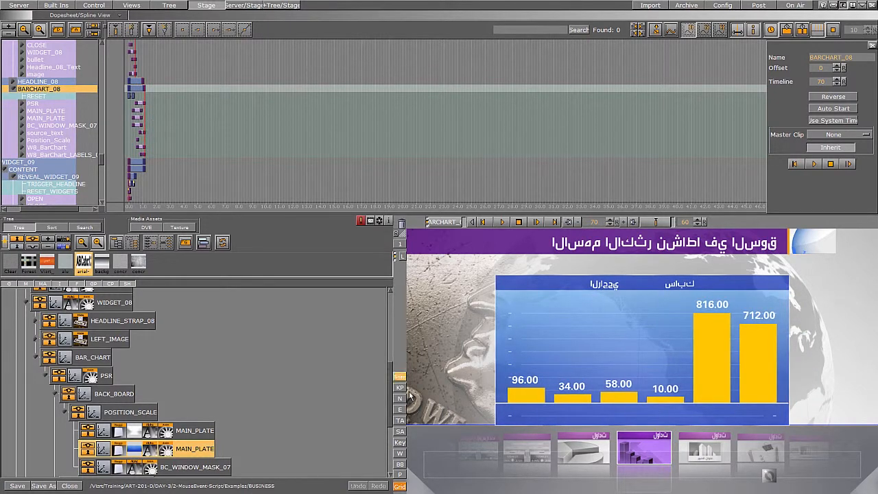
# Test the widget menu thumbnails to switch between the bar chart and pie chart widgets.
pyautogui.click(646, 442)
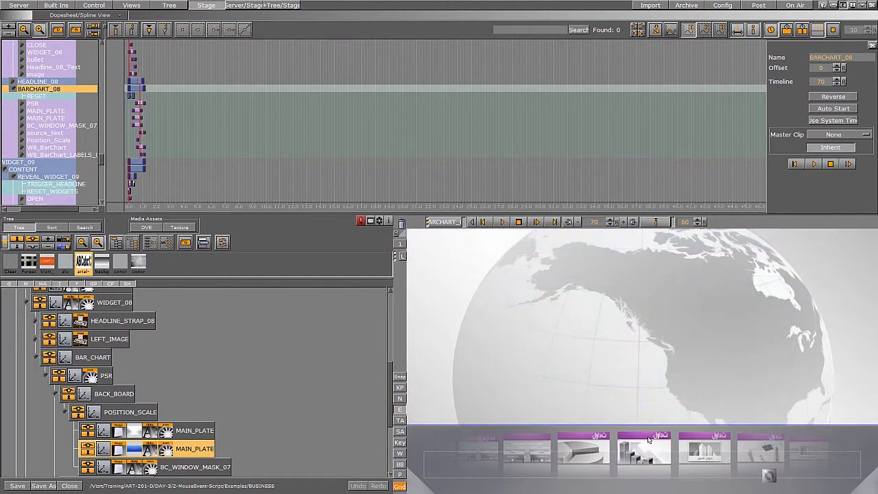
pyautogui.click(648, 440)
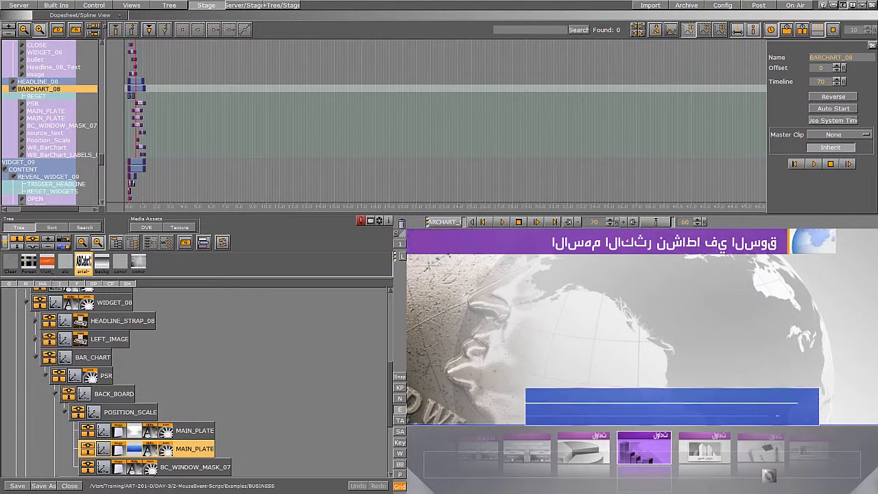
pyautogui.click(527, 450)
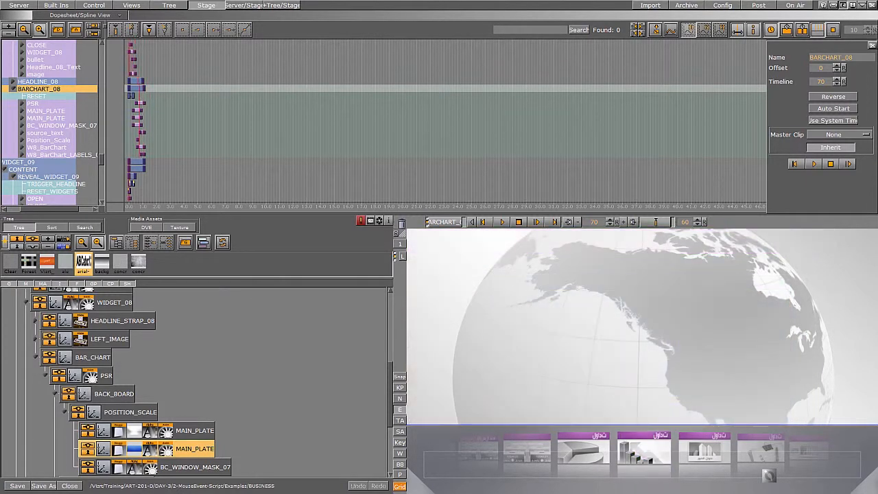
pyautogui.click(698, 449)
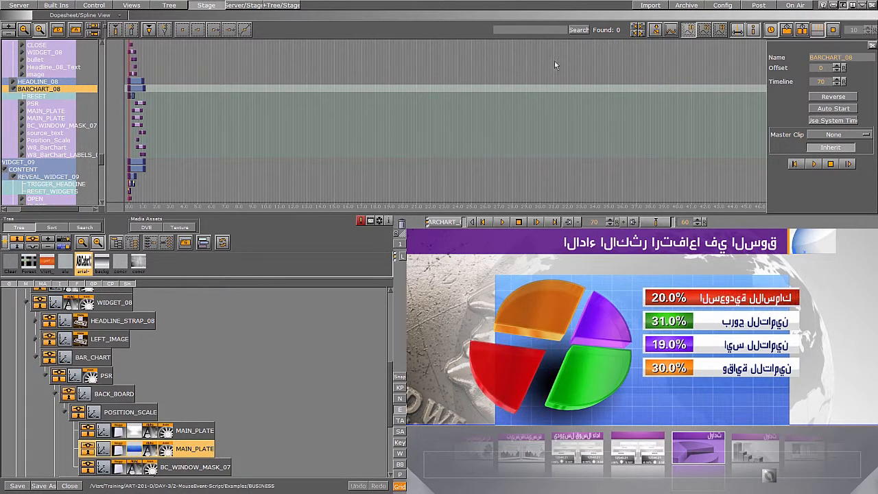
# Browse the stage director hierarchy and select the CONTENT director under WIDGET_02.
pyautogui.click(24, 30)
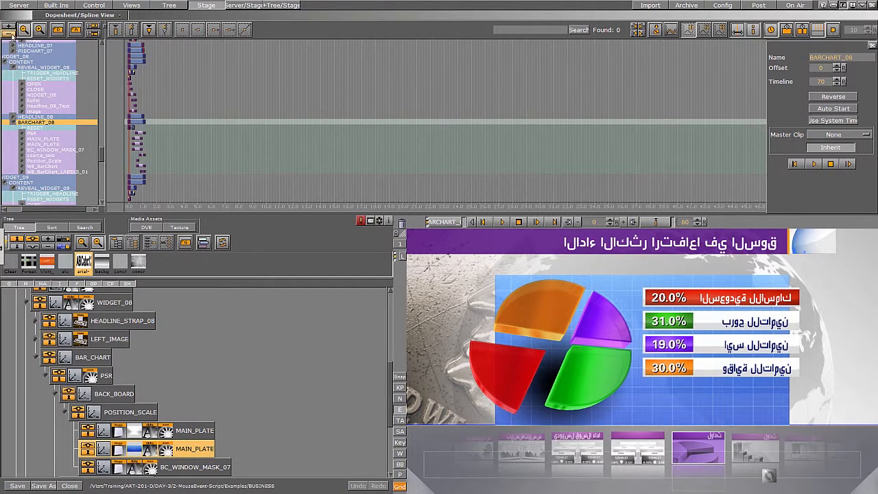
pyautogui.click(10, 33)
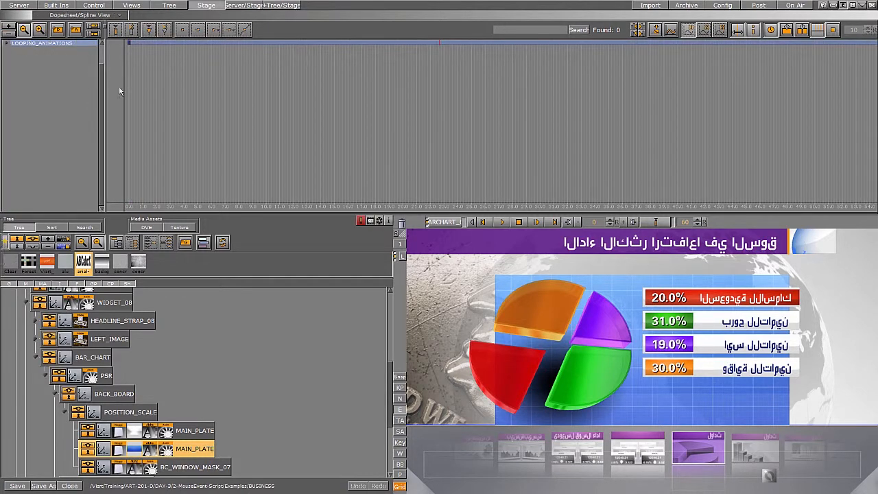
pyautogui.moveTo(102, 82); pyautogui.dragTo(101, 54)
pyautogui.click(7, 54)
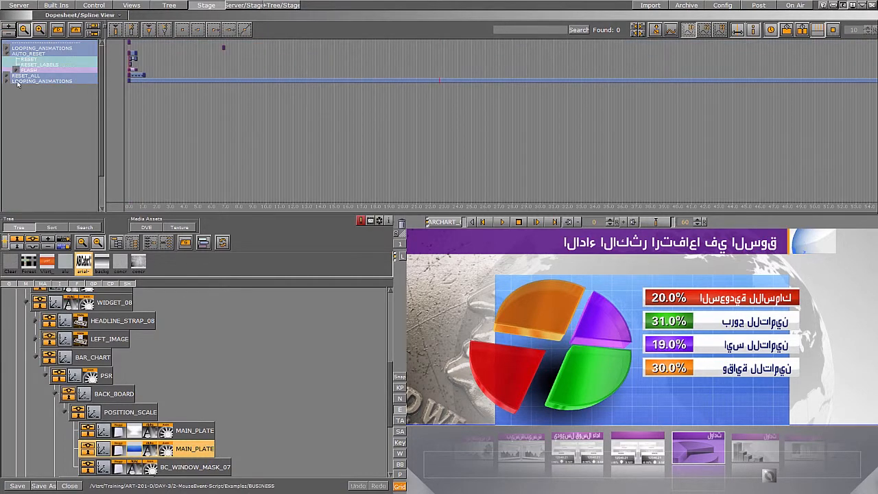
pyautogui.click(6, 76)
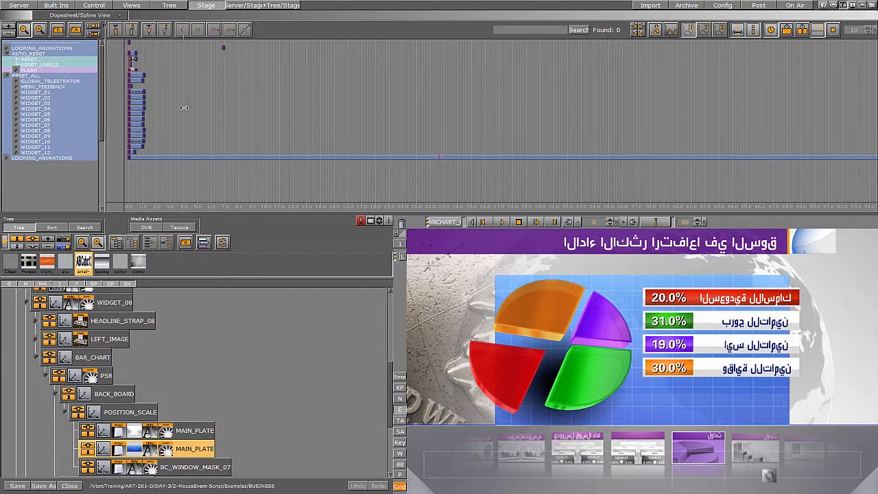
pyautogui.click(16, 153)
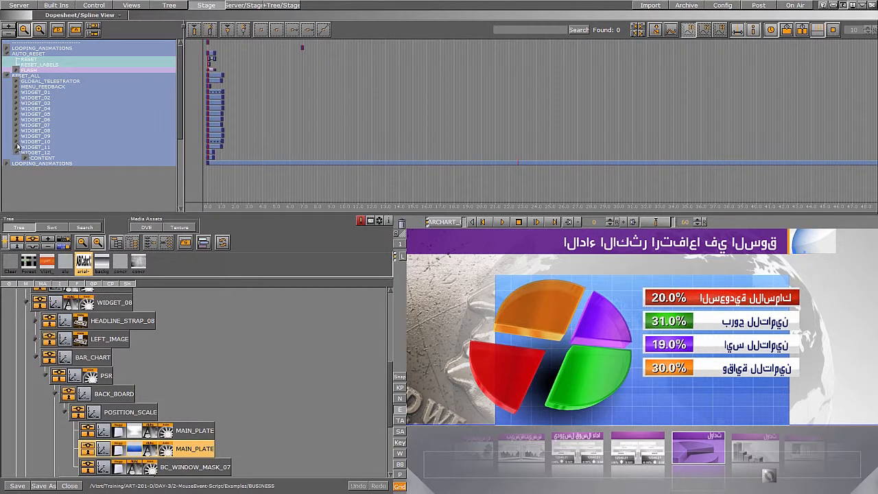
pyautogui.click(17, 98)
pyautogui.click(41, 103)
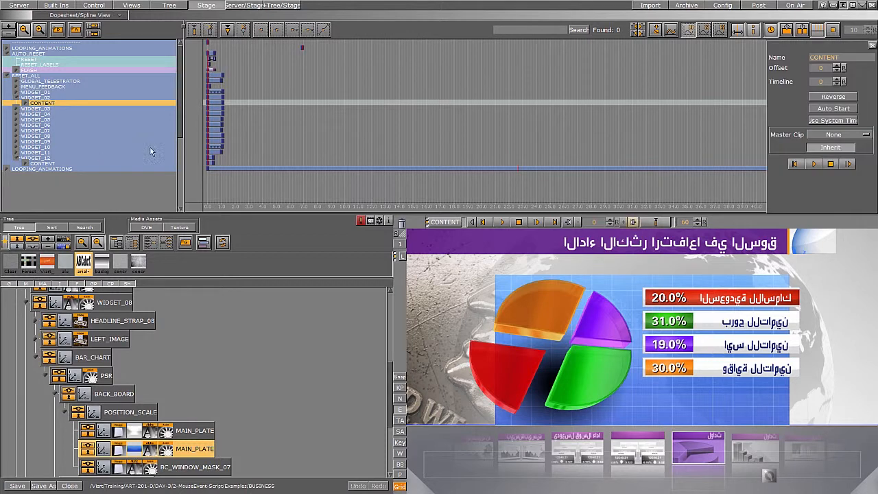
# Browse WIDGET_08's CONTENT directors in the stage hierarchy and select the BARCHART_08 director.
pyautogui.click(45, 135)
pyautogui.click(169, 452)
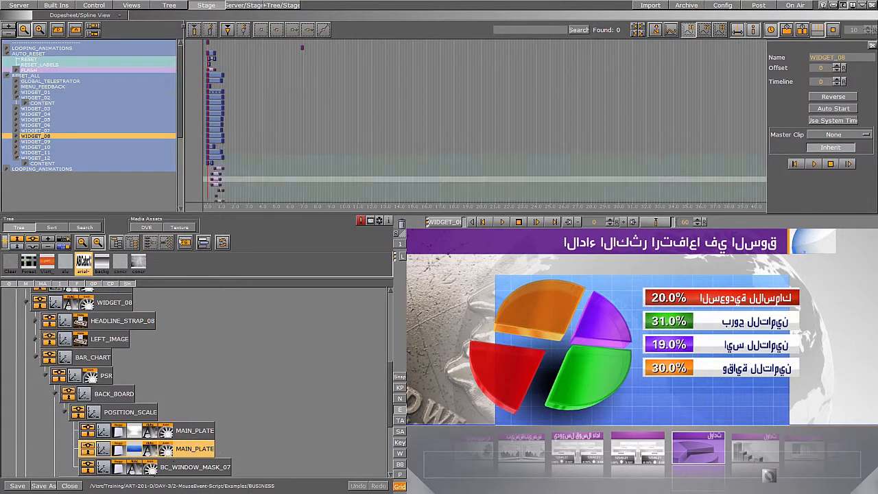
pyautogui.click(40, 136)
pyautogui.click(26, 141)
pyautogui.click(40, 142)
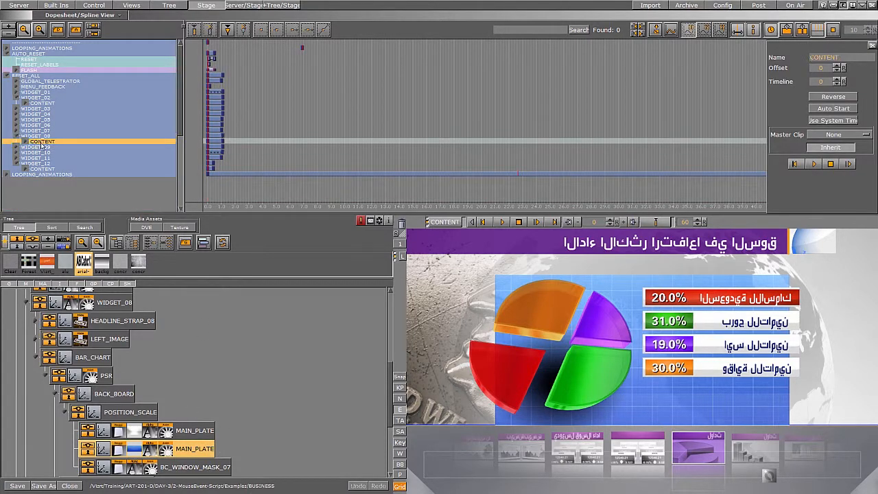
pyautogui.click(26, 142)
pyautogui.click(35, 158)
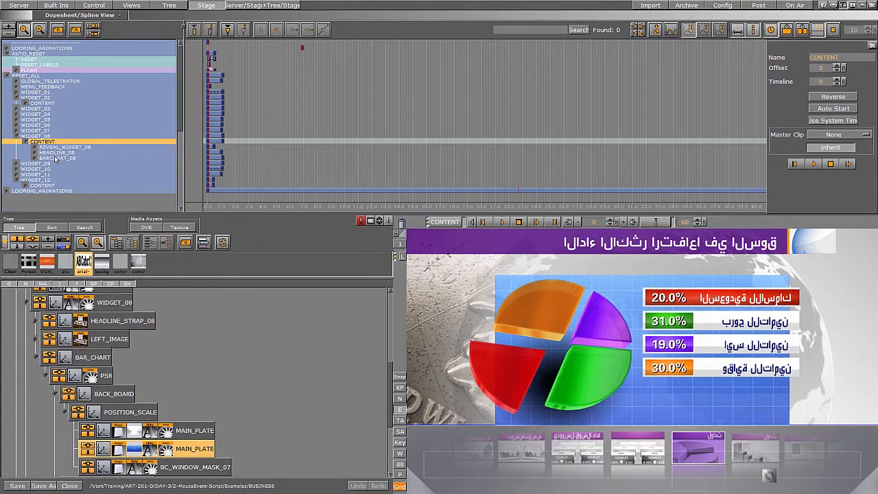
pyautogui.click(56, 158)
pyautogui.scroll(-3, 116, 138)
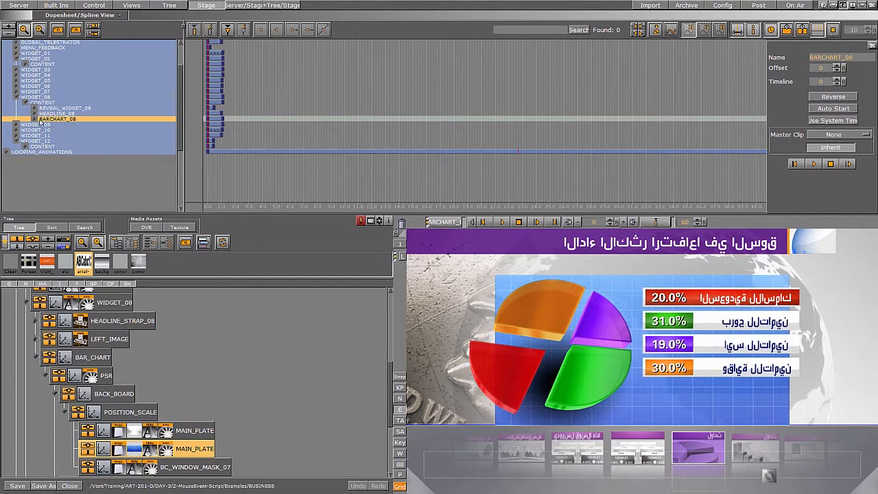
# Expand WIDGET_09's CONTENT directors and the BARCHART_08 actor list, then collapse BARCHART_08 again.
pyautogui.click(16, 124)
pyautogui.click(24, 130)
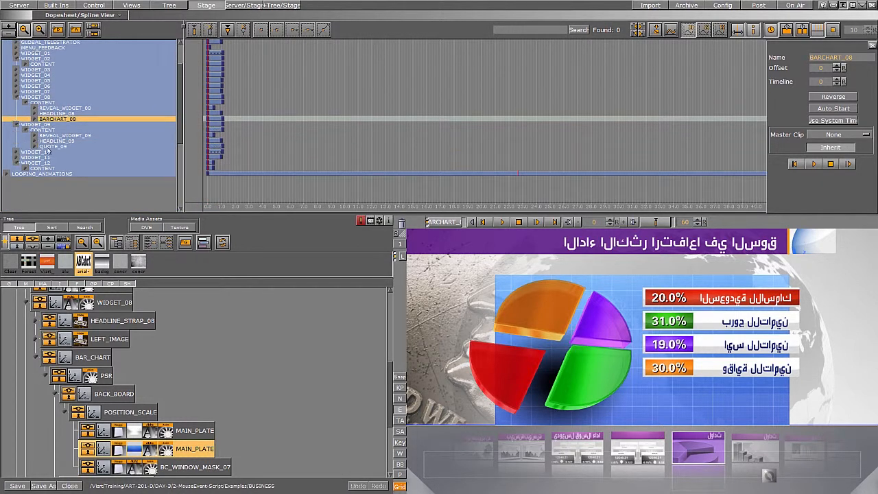
pyautogui.click(35, 119)
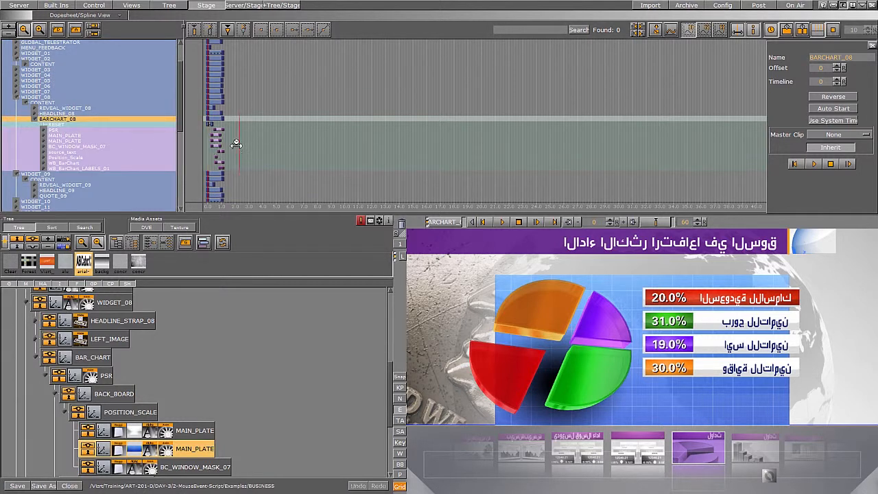
pyautogui.click(36, 119)
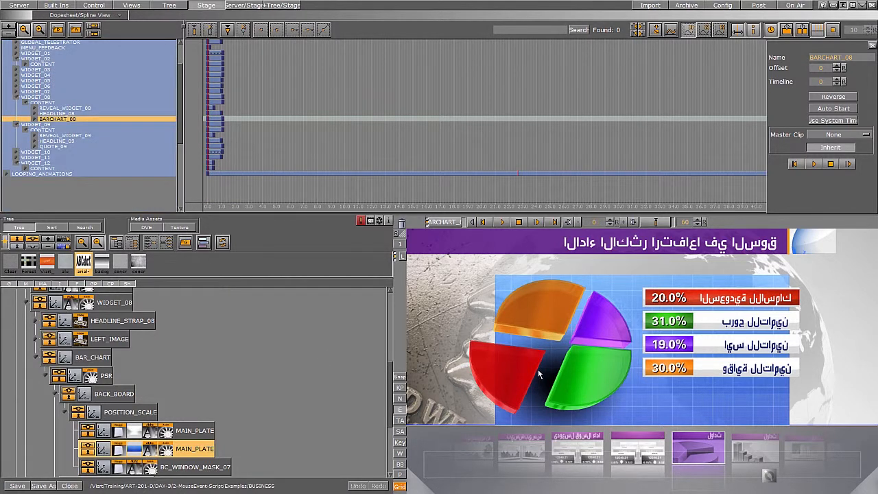
# Trigger the red pie slice's animation and locate its ANIMATIONS director under PIECHART_07 in the stage.
pyautogui.click(527, 369)
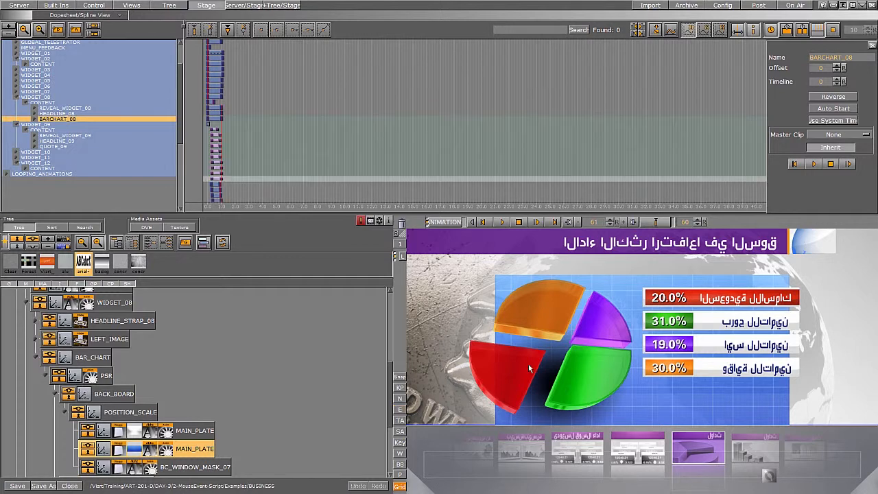
pyautogui.click(183, 447)
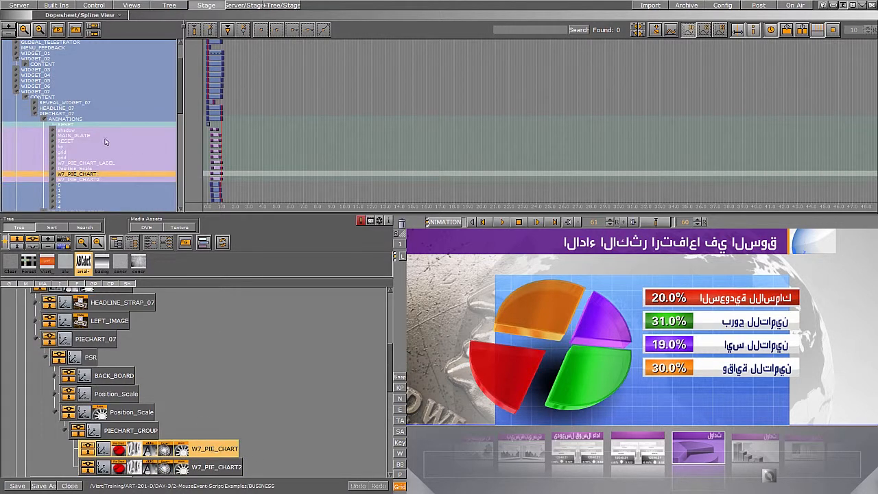
pyautogui.click(66, 122)
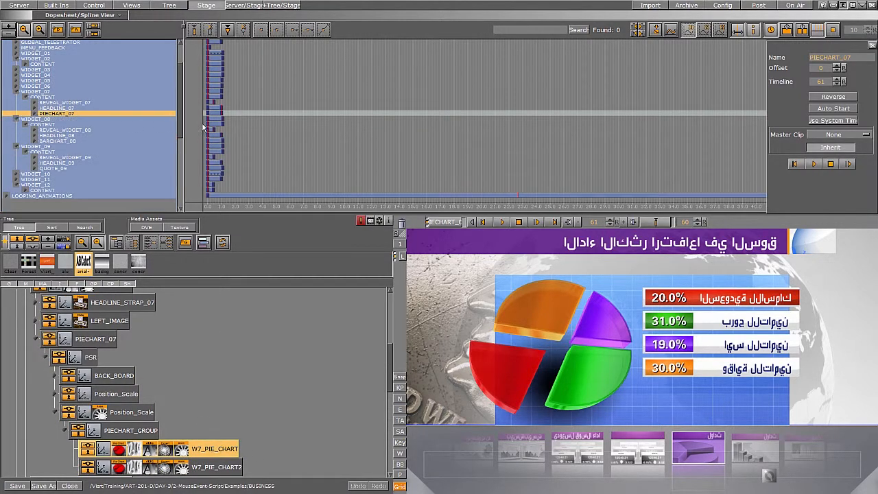
pyautogui.click(35, 113)
pyautogui.click(50, 120)
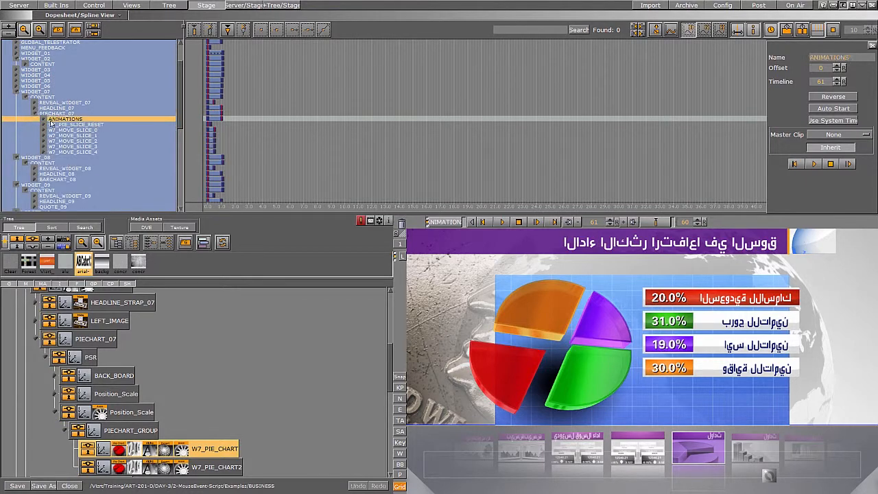
pyautogui.click(44, 120)
# Scrub the ANIMATIONS timeline and open the W7_MOVE_SLICE_0 director to inspect its actors and keyframes.
pyautogui.moveTo(222, 149); pyautogui.dragTo(204, 150)
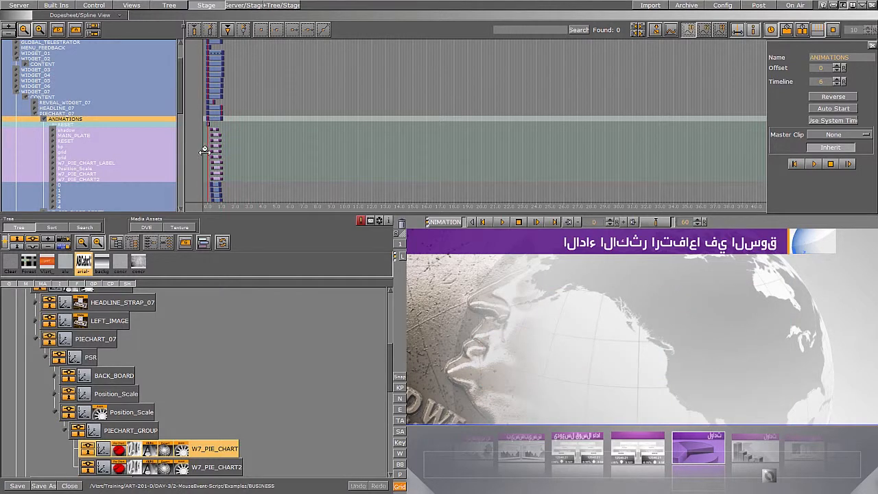
pyautogui.moveTo(181, 106); pyautogui.dragTo(225, 109)
pyautogui.click(55, 176)
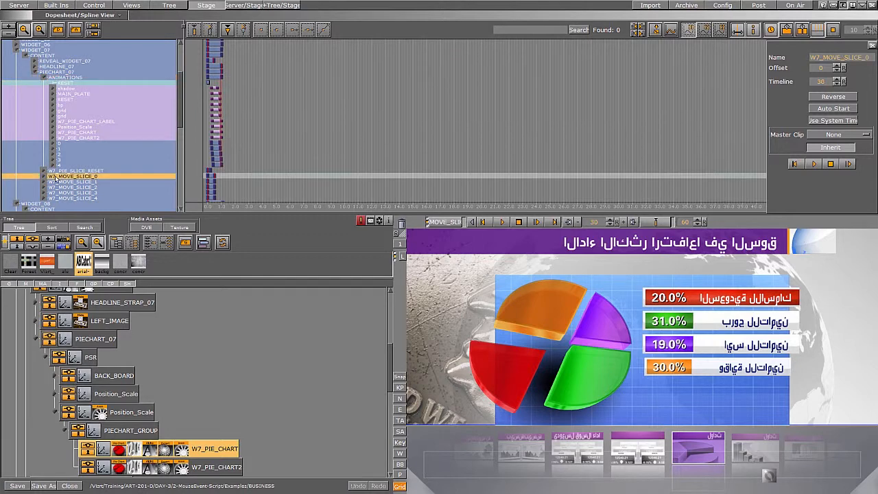
pyautogui.click(44, 176)
pyautogui.scroll(-3, 264, 107)
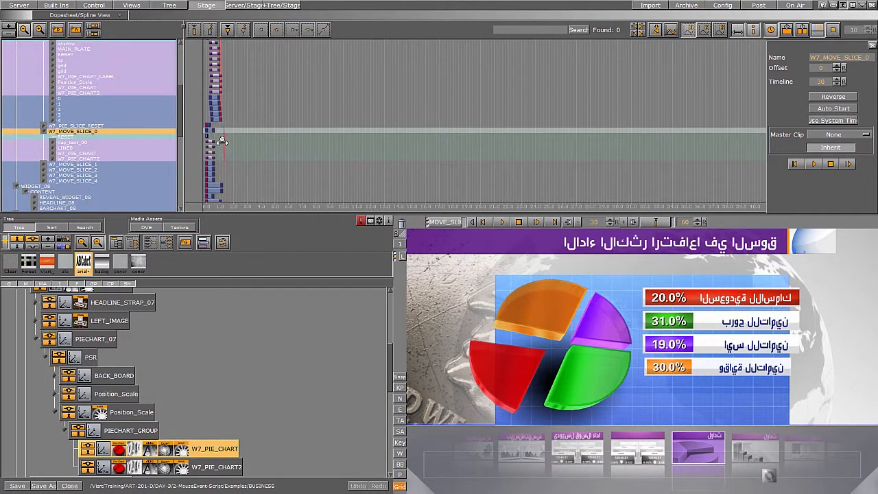
pyautogui.click(207, 141)
pyautogui.moveTo(208, 141)
pyautogui.mouseDown()
pyautogui.moveTo(214, 141)
pyautogui.moveTo(207, 144)
pyautogui.mouseUp()
# Inspect the W7_MOVE_SLICE_1 through W7_MOVE_SLICE_4 directors, expanding each to view its actors and keyframes.
pyautogui.scroll(-2, 180, 124)
pyautogui.click(29, 125)
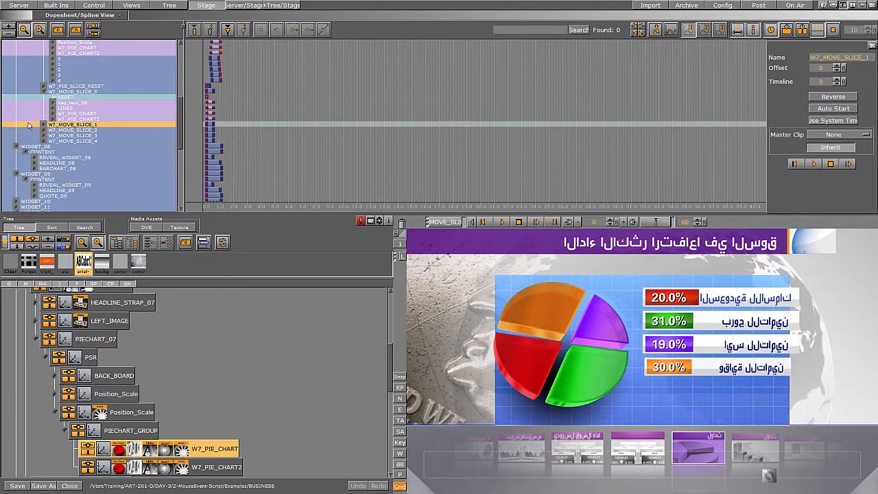
pyautogui.click(42, 125)
pyautogui.click(71, 135)
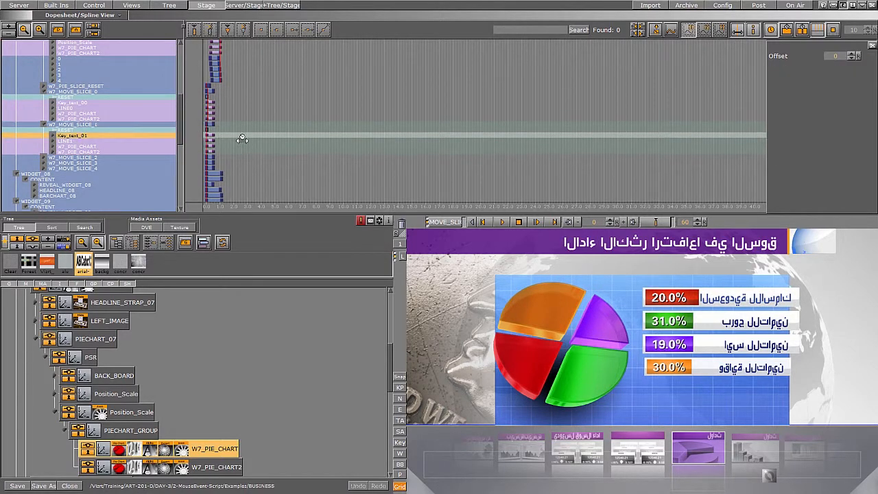
pyautogui.moveTo(210, 142); pyautogui.dragTo(219, 171)
pyautogui.click(123, 158)
pyautogui.click(42, 158)
pyautogui.click(43, 158)
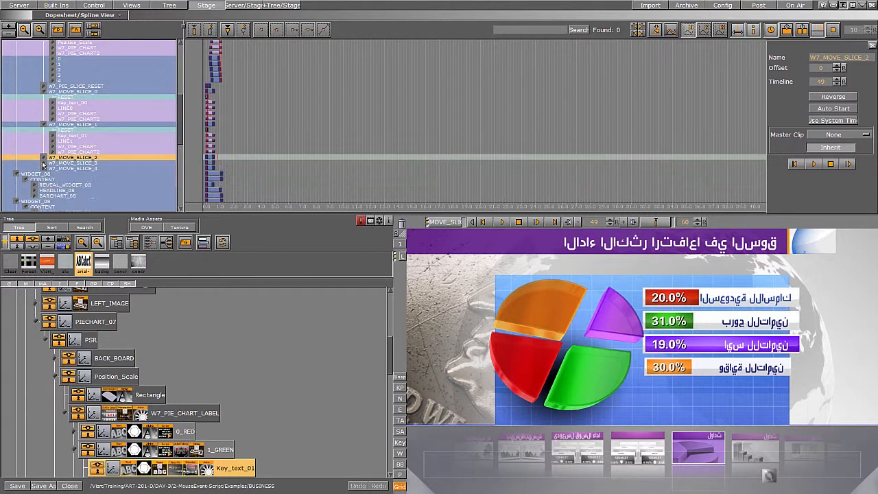
pyautogui.click(43, 164)
pyautogui.moveTo(207, 176); pyautogui.dragTo(207, 175)
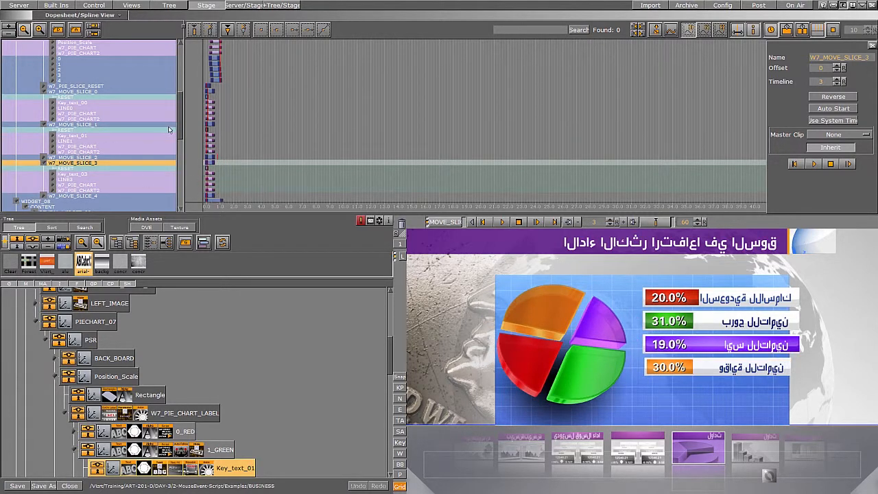
pyautogui.moveTo(181, 131); pyautogui.dragTo(181, 141)
pyautogui.click(91, 157)
pyautogui.click(43, 158)
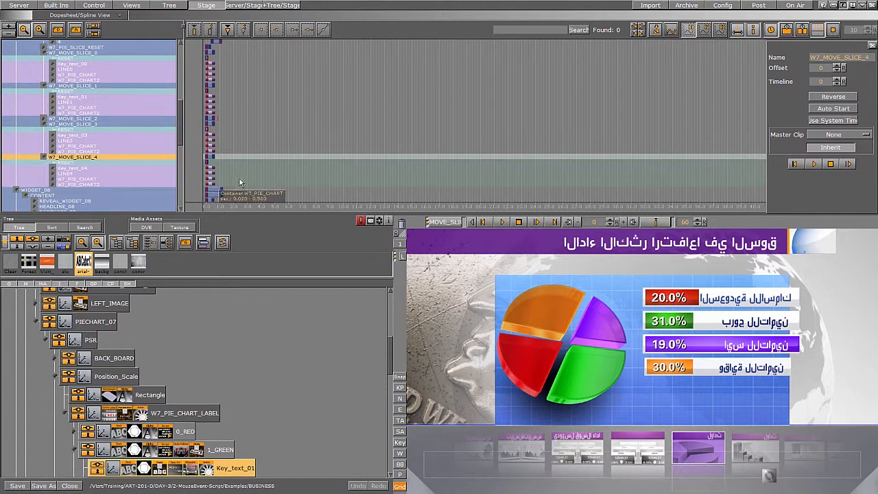
pyautogui.moveTo(207, 175)
pyautogui.mouseDown()
pyautogui.moveTo(228, 174)
pyautogui.moveTo(207, 175)
pyautogui.mouseUp()
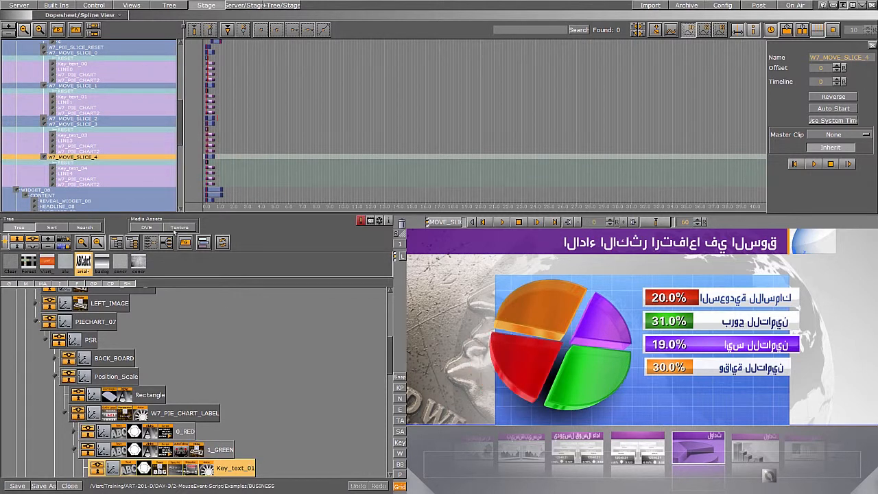
# Scroll the cover-flow widget menu and pick different widget thumbnails to switch the displayed widget.
pyautogui.click(710, 463)
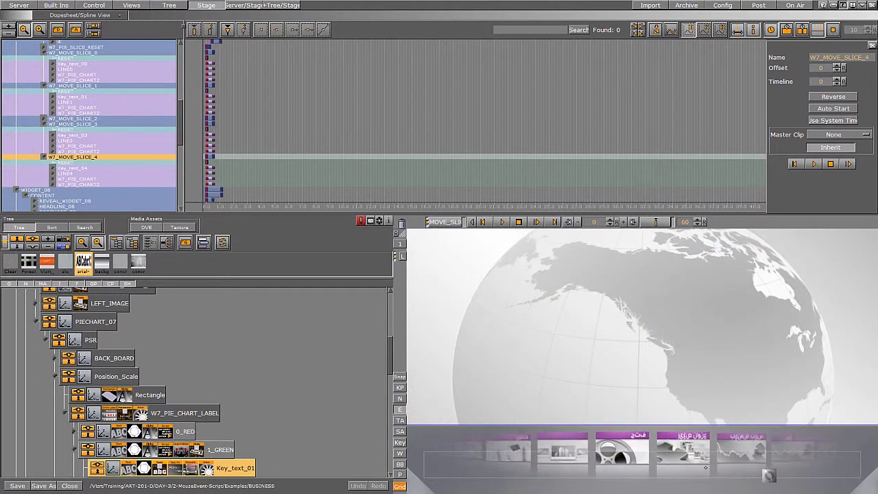
pyautogui.click(668, 441)
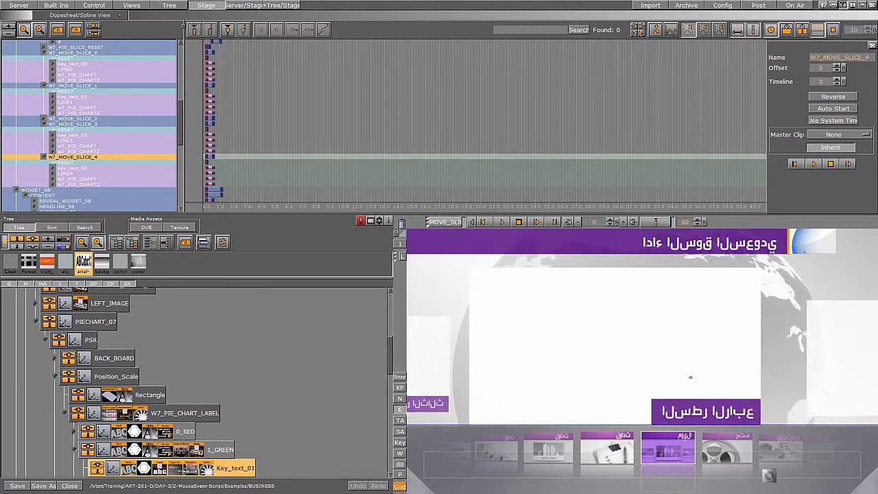
pyautogui.click(402, 411)
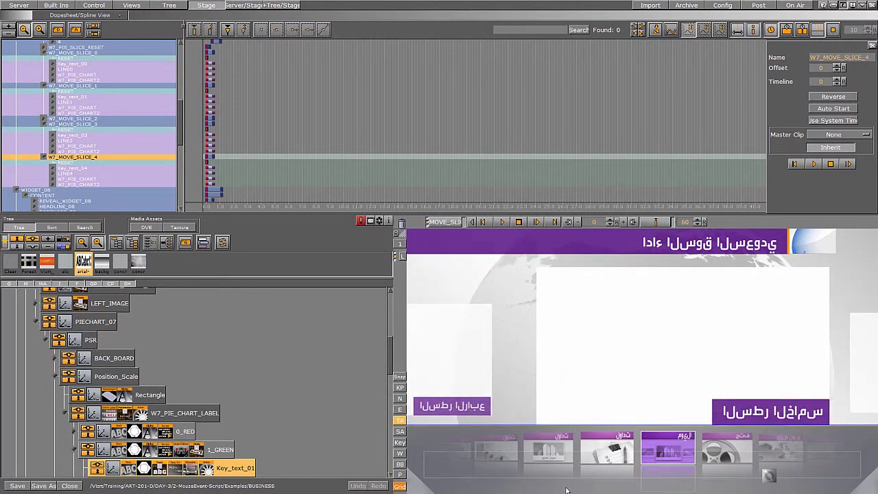
# Select the SLIDER_Touch_Panel container and view its CoverflowControl plugin settings.
pyautogui.click(560, 469)
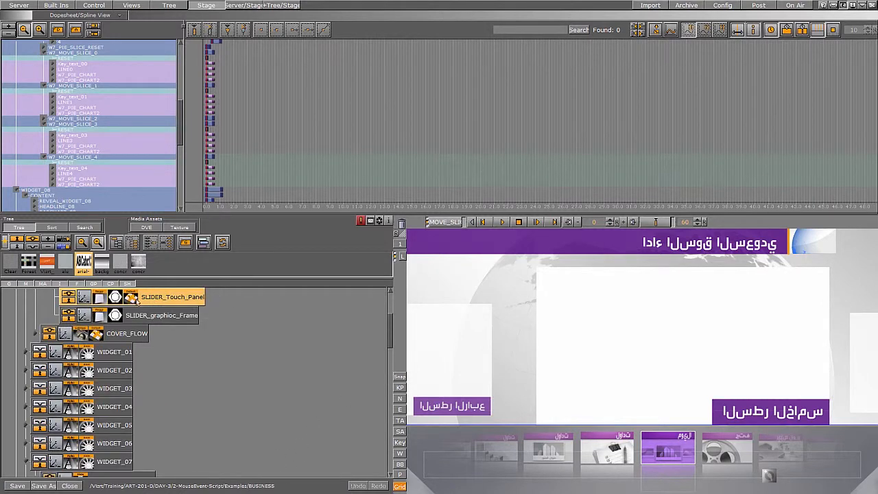
pyautogui.click(132, 298)
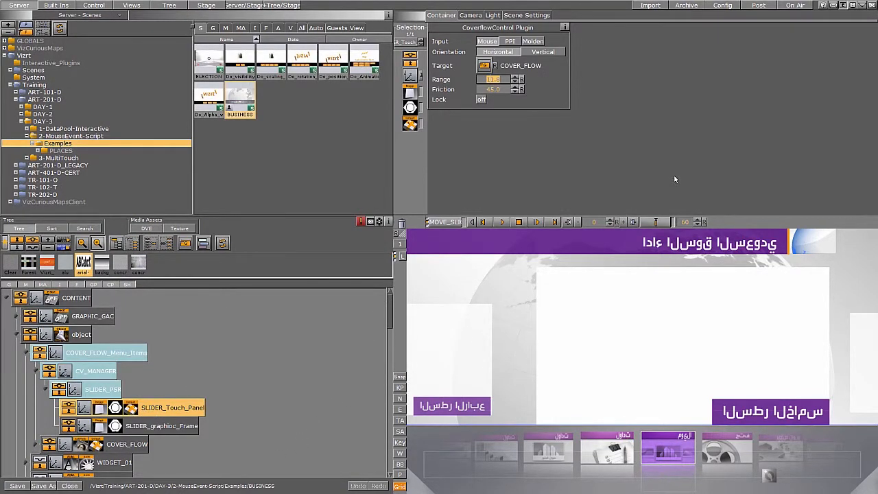
pyautogui.click(400, 410)
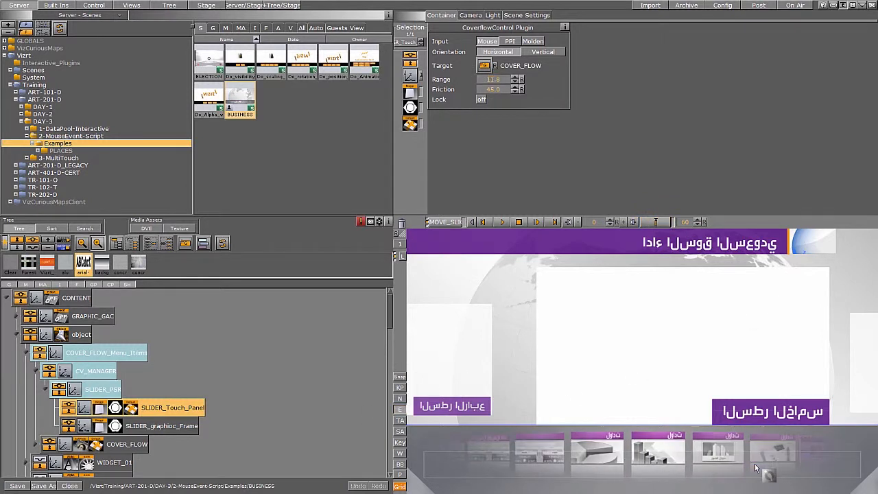
# Open the telestrator palette, draw blue and green freehand strokes over the widget, and clear the drawing.
pyautogui.click(770, 474)
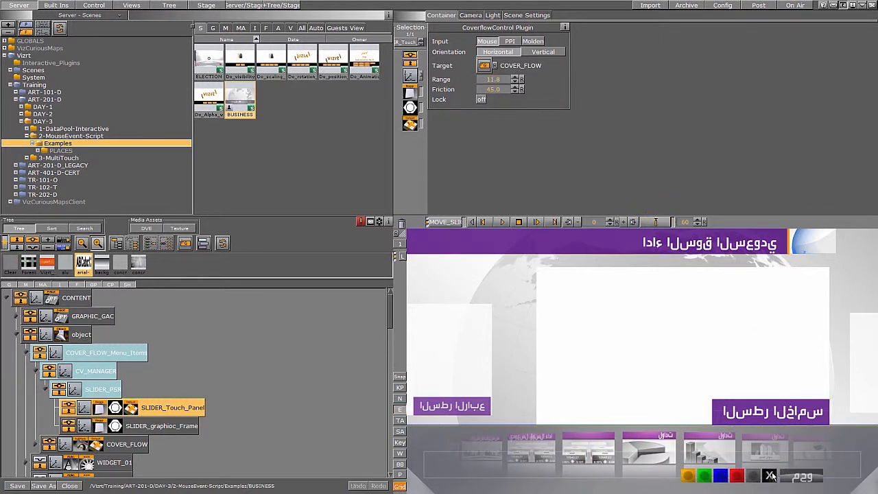
pyautogui.click(720, 475)
pyautogui.moveTo(727, 356)
pyautogui.mouseDown()
pyautogui.moveTo(763, 386)
pyautogui.moveTo(672, 388)
pyautogui.moveTo(698, 337)
pyautogui.moveTo(626, 336)
pyautogui.moveTo(696, 373)
pyautogui.mouseUp()
pyautogui.click(703, 475)
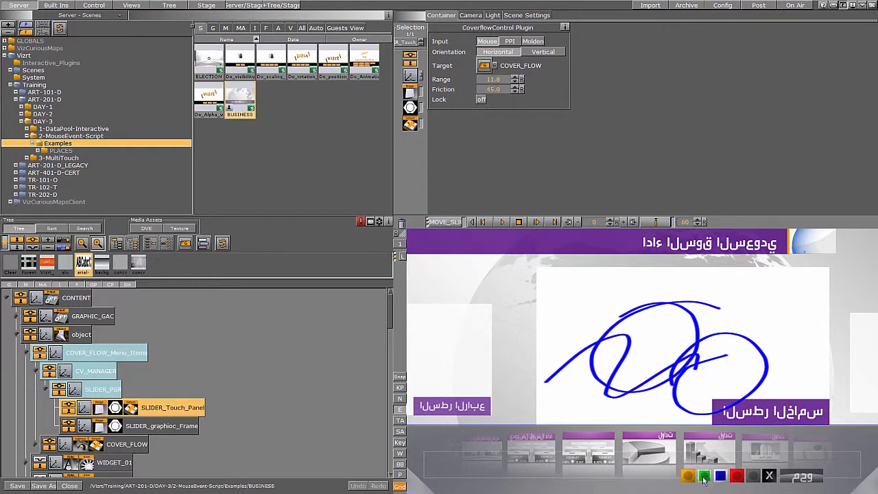
pyautogui.moveTo(792, 332)
pyautogui.mouseDown()
pyautogui.moveTo(679, 374)
pyautogui.moveTo(733, 383)
pyautogui.mouseUp()
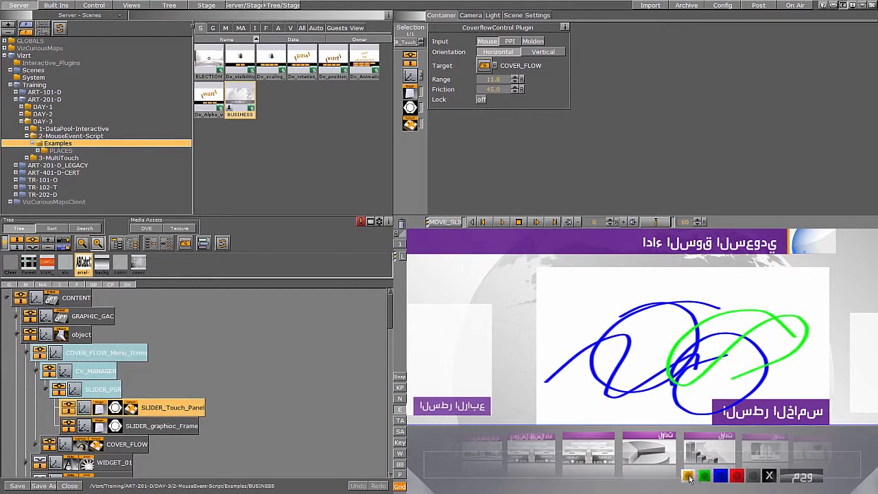
pyautogui.click(769, 475)
# Swipe the cover-flow menu and select thumbnails to switch between the live video, chart and pie chart widgets.
pyautogui.moveTo(740, 471); pyautogui.dragTo(685, 465)
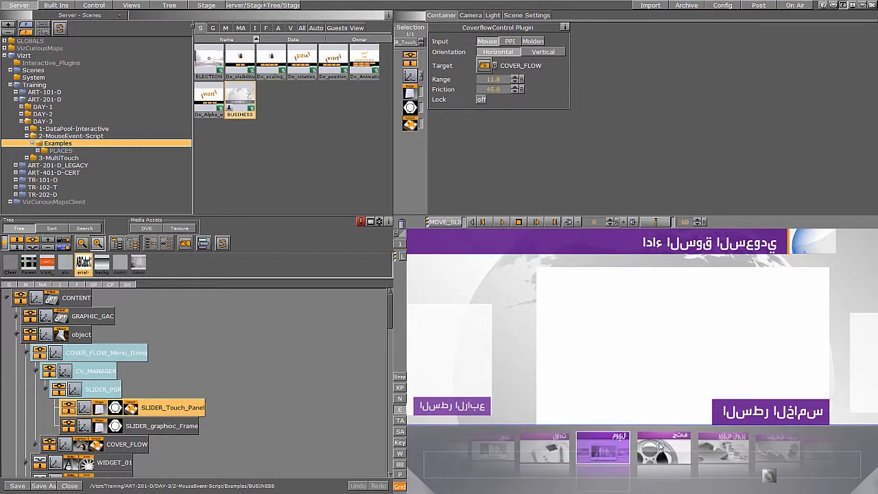
pyautogui.click(659, 447)
pyautogui.moveTo(640, 473); pyautogui.dragTo(734, 473)
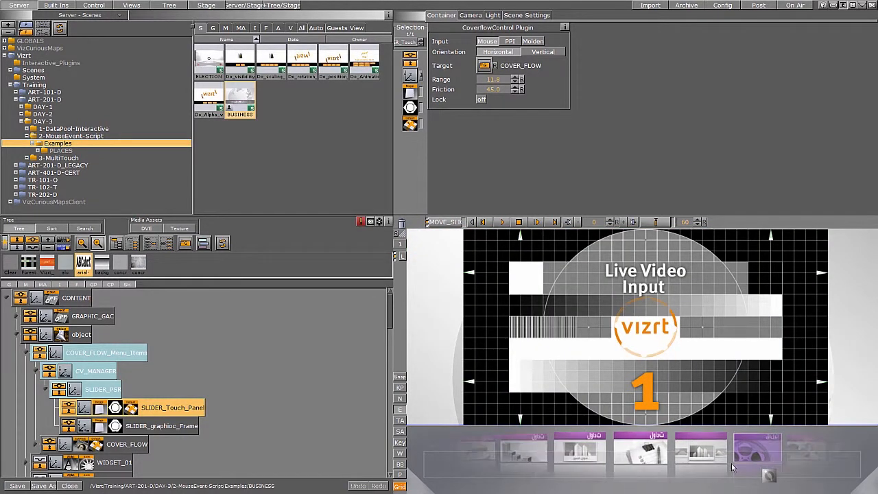
pyautogui.moveTo(643, 472); pyautogui.dragTo(702, 470)
pyautogui.click(650, 451)
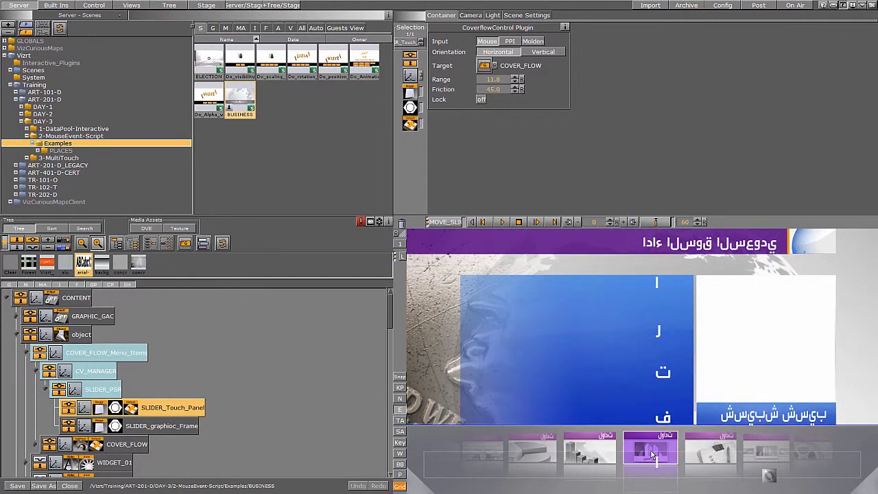
pyautogui.click(589, 446)
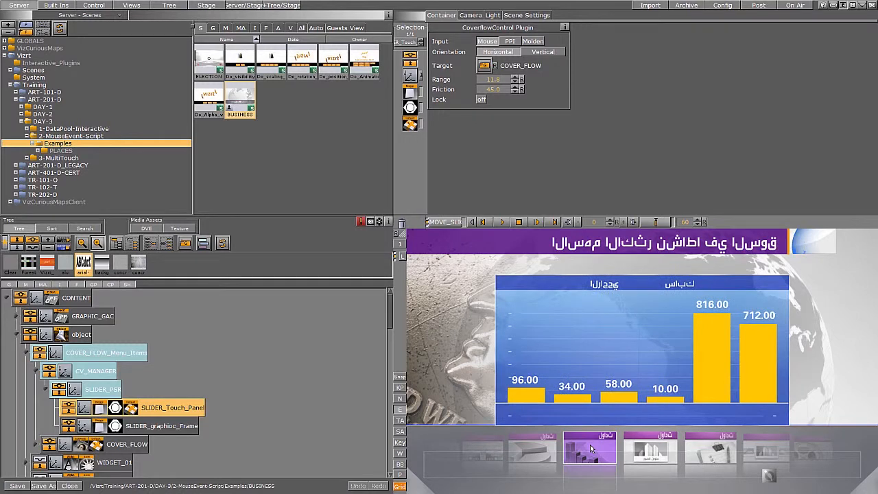
pyautogui.moveTo(590, 444); pyautogui.dragTo(738, 468)
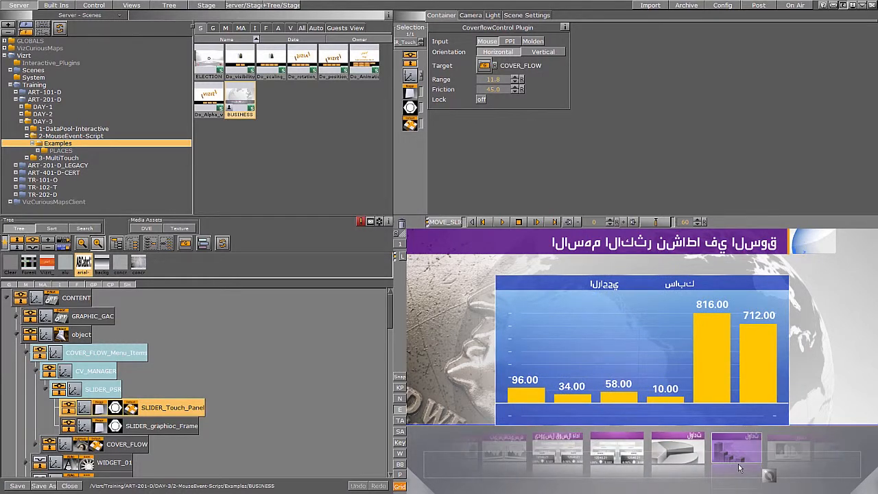
pyautogui.click(671, 446)
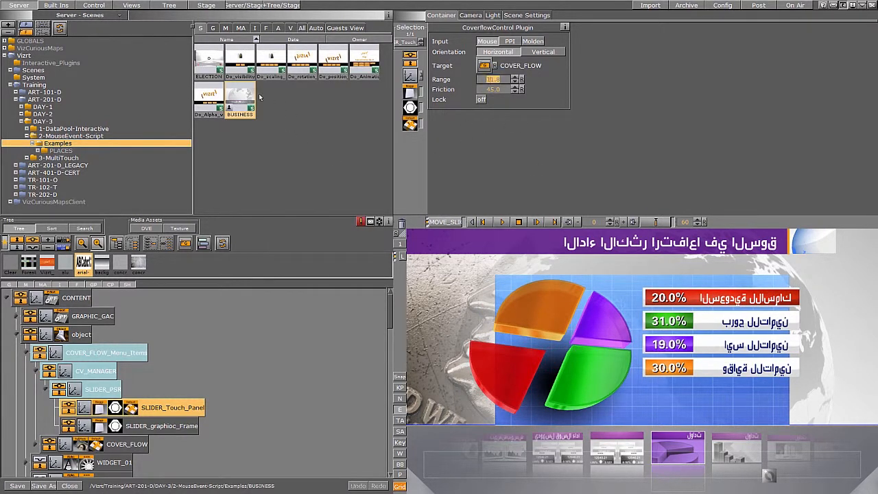
# Close the BUSINESS scene without saving its changes.
pyautogui.click(69, 485)
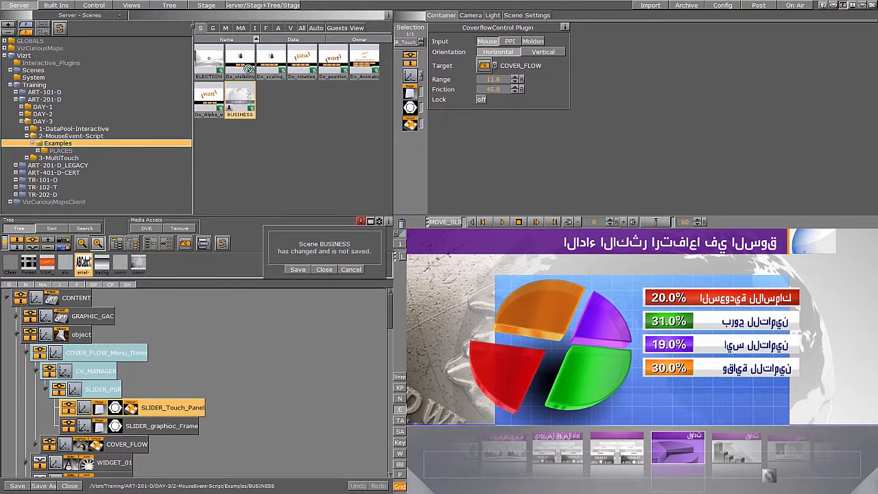
pyautogui.click(323, 269)
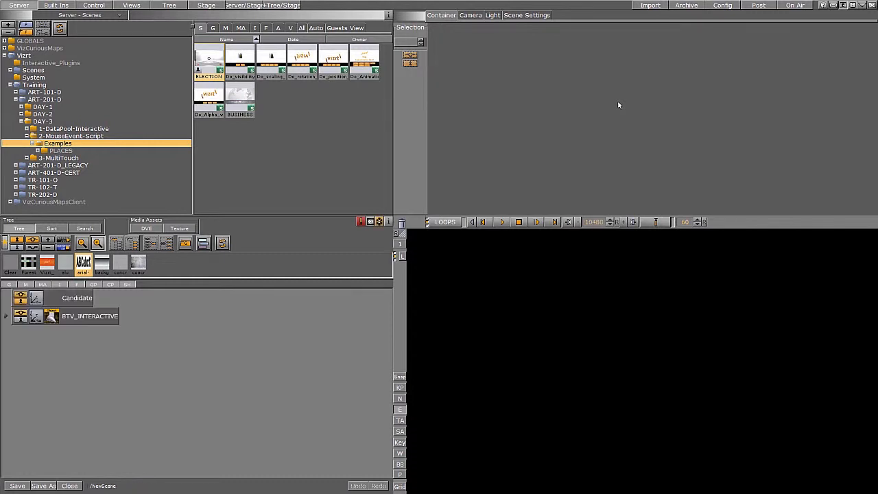
# In the ELECTION scene, tap the map to zoom into a governorate and toggle its yellow, blue and green marker icons.
pyautogui.click(633, 381)
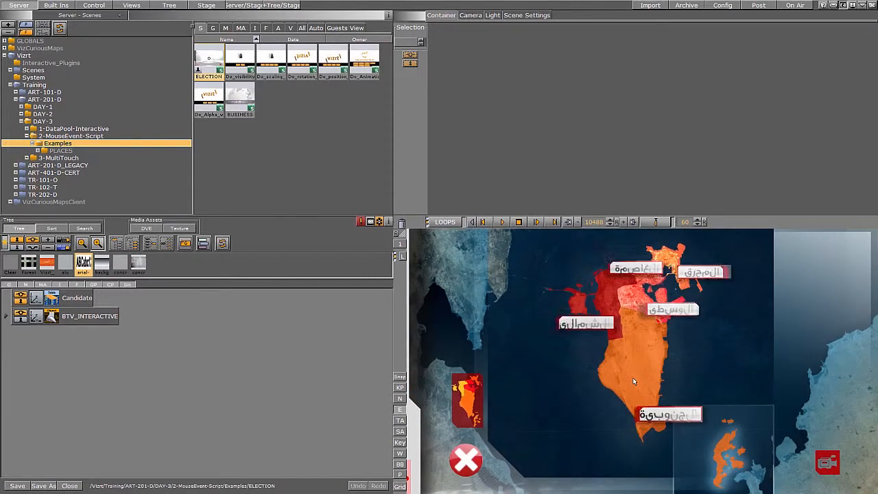
pyautogui.click(633, 382)
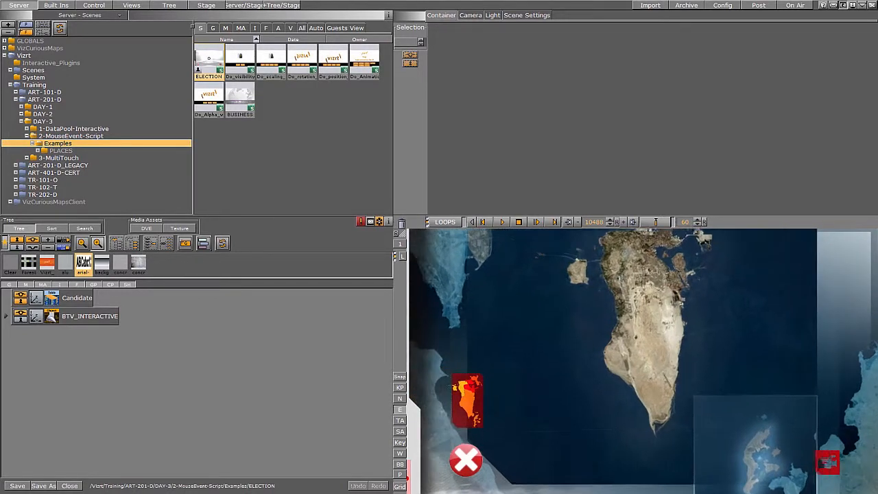
pyautogui.click(675, 405)
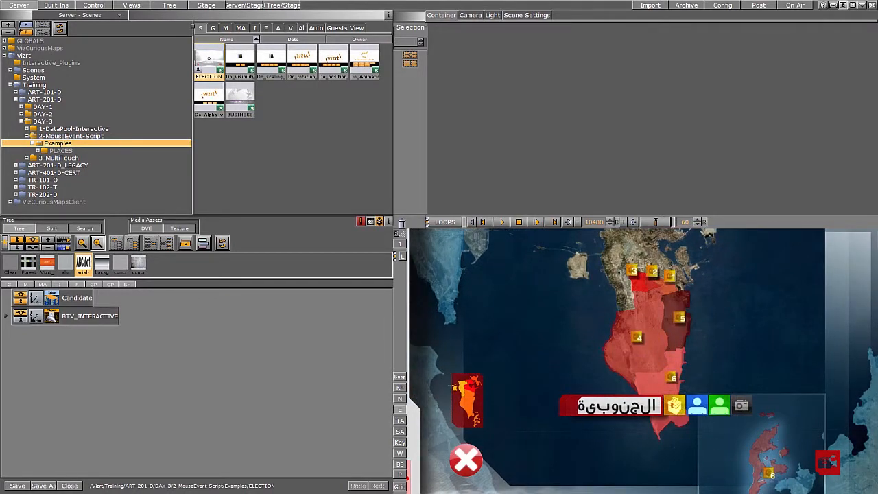
pyautogui.click(695, 406)
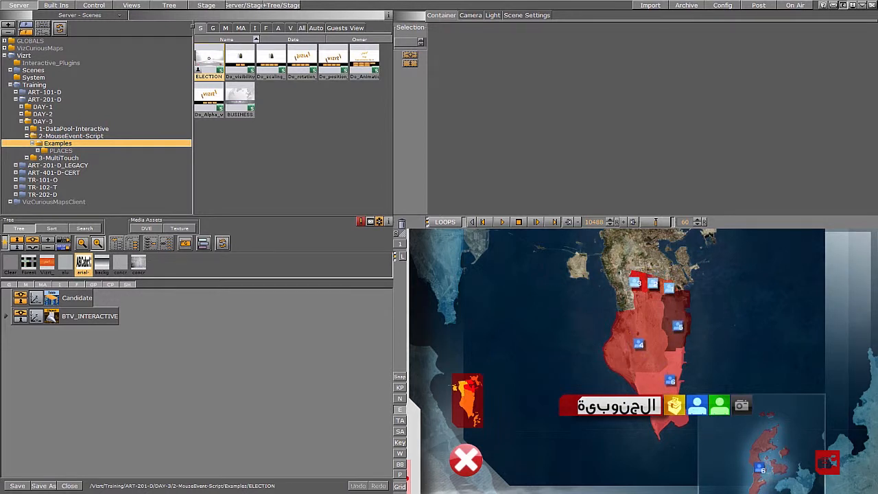
pyautogui.click(719, 406)
pyautogui.click(741, 405)
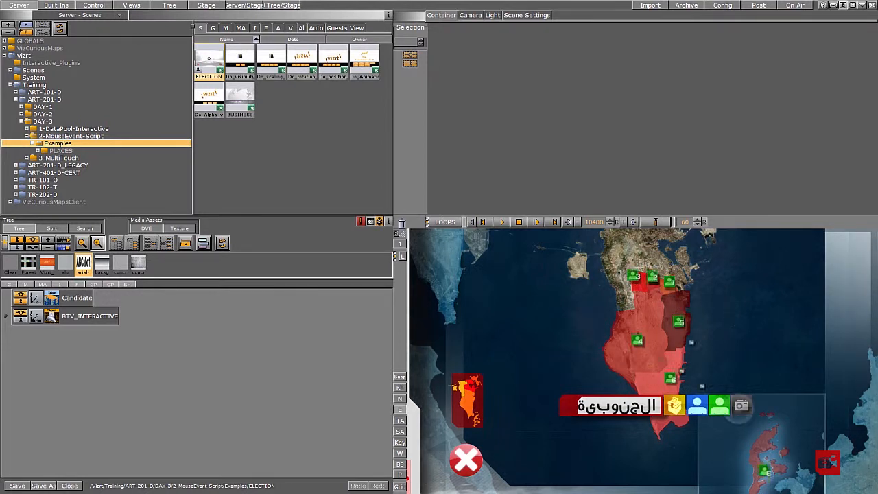
# Use the mini-map to jump to another area and zoom out, close the map, power on the screen and trigger the camera feed.
pyautogui.click(467, 401)
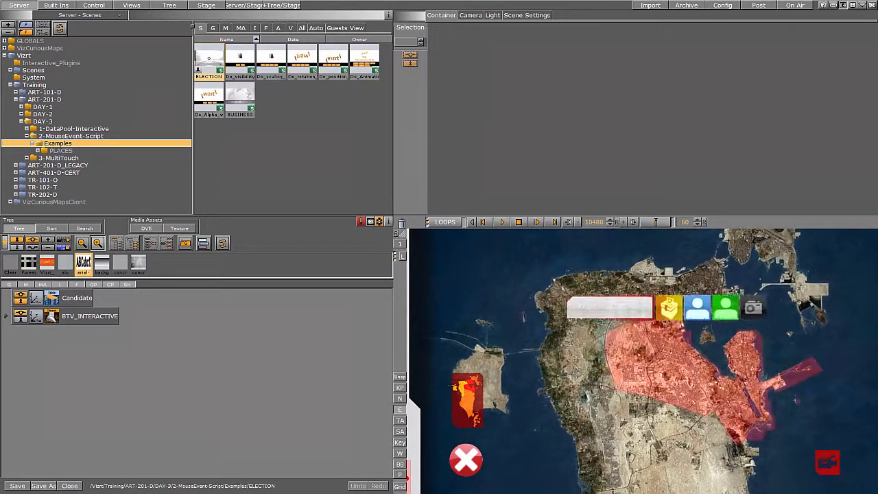
pyautogui.click(632, 306)
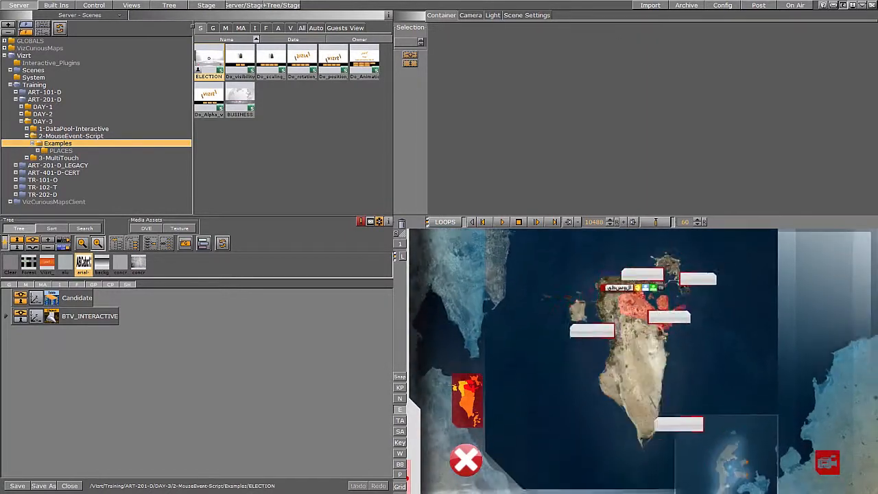
pyautogui.click(465, 457)
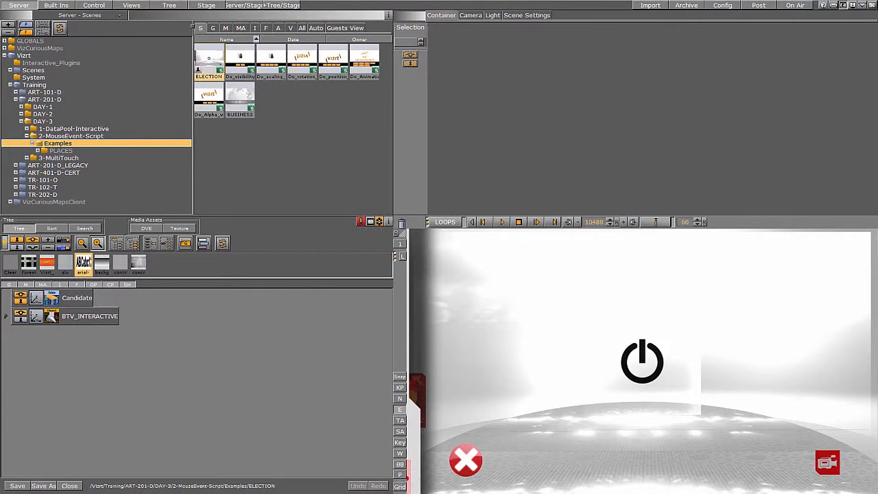
pyautogui.click(642, 362)
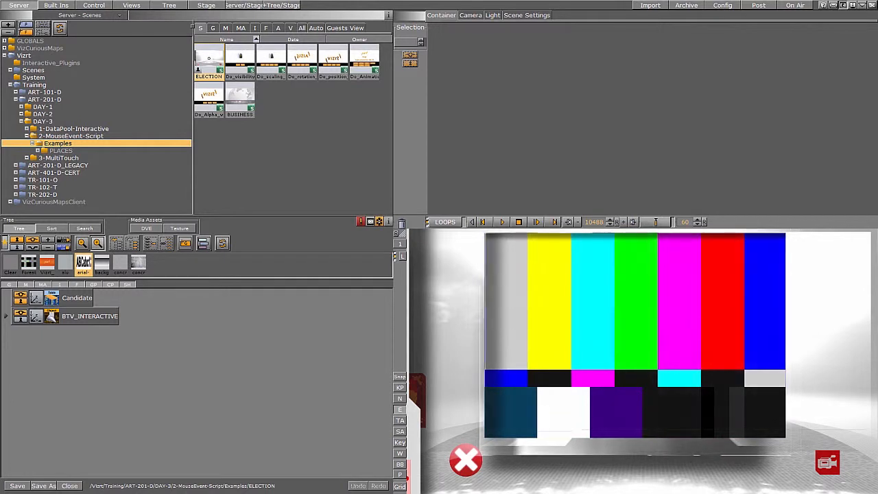
pyautogui.click(827, 462)
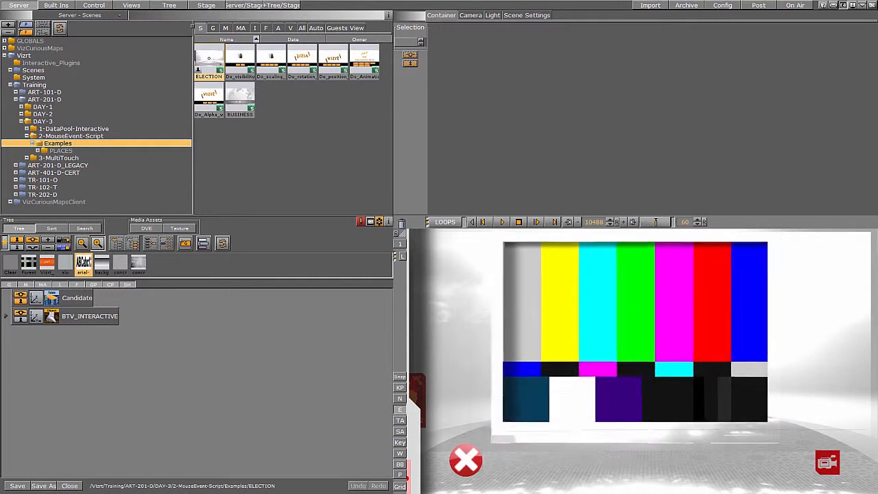